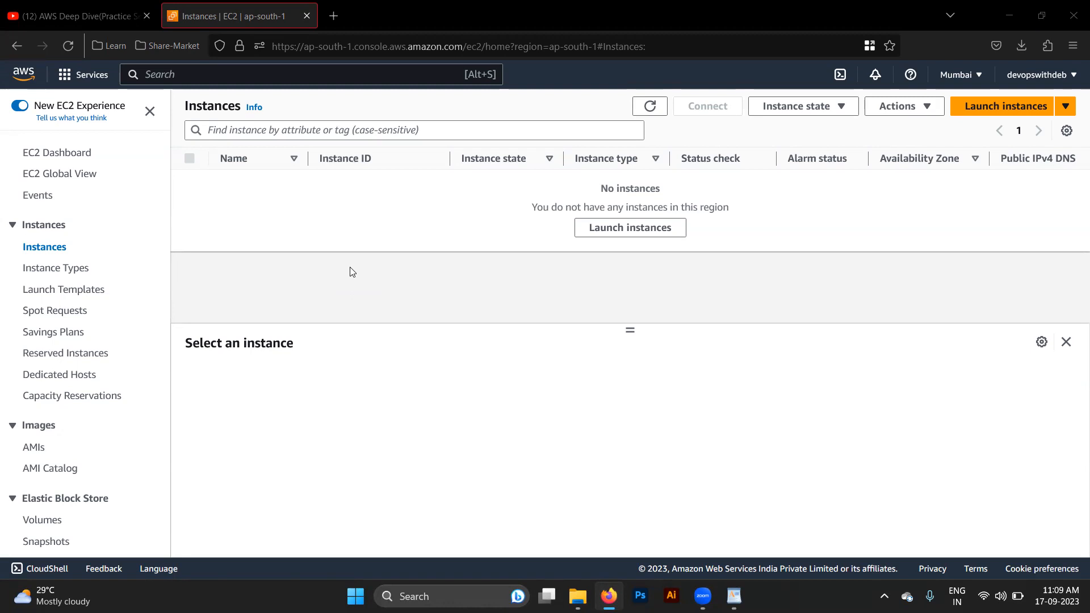
- Switch to the WordPad notes and review the EC2 capabilities and the list of choices needed to launch a machine
key("alt+Tab")
key("alt+Tab")
scroll(455, 305, "up", 1)
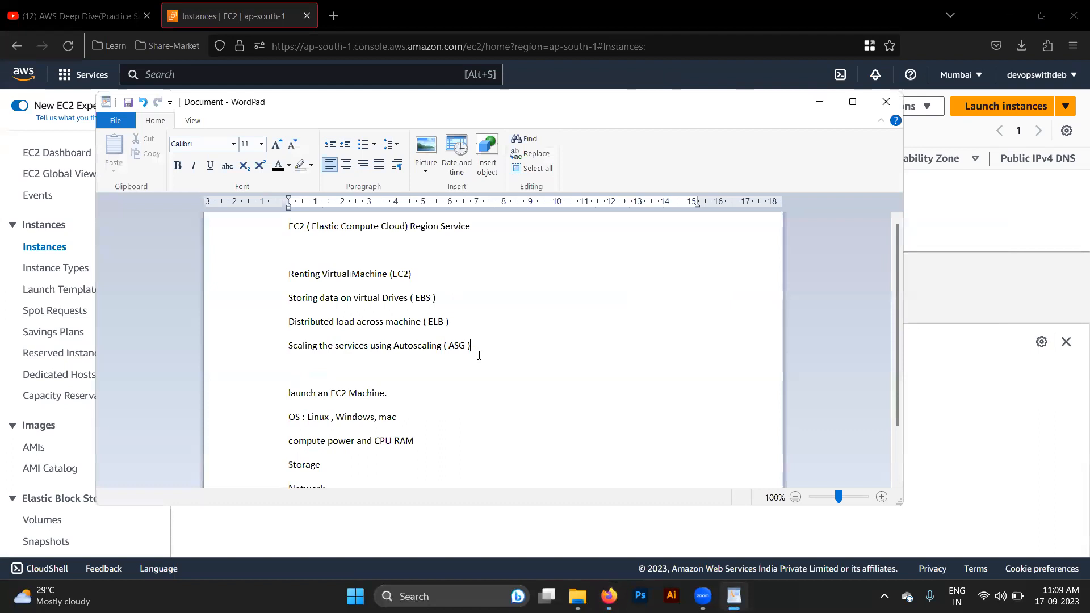
left_click_drag(479, 356, 354, 299)
scroll(548, 397, "down", 1)
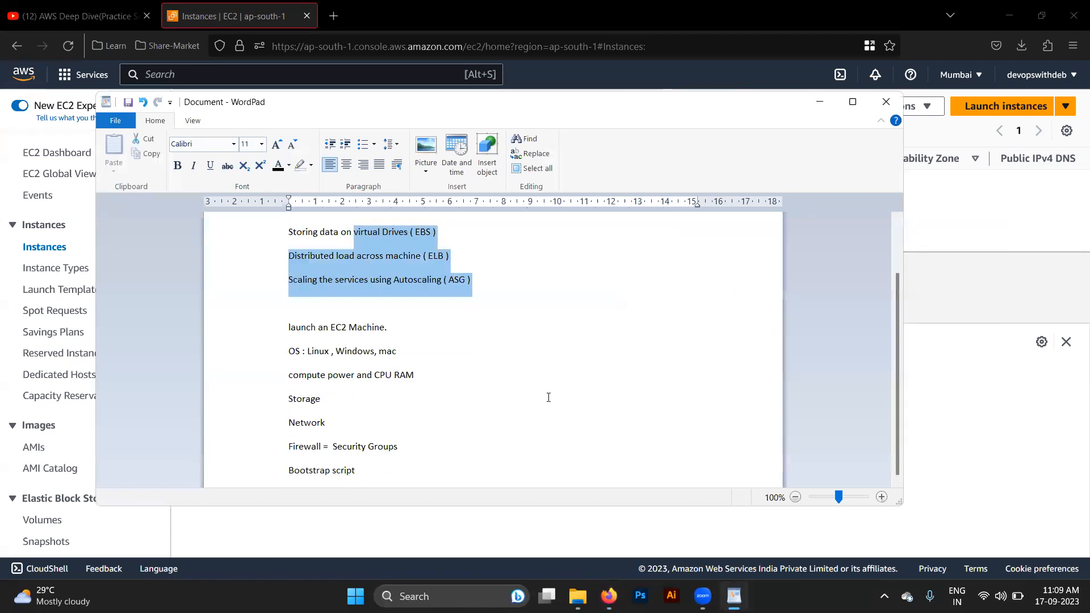
left_click_drag(368, 475, 284, 354)
key("alt+Tab")
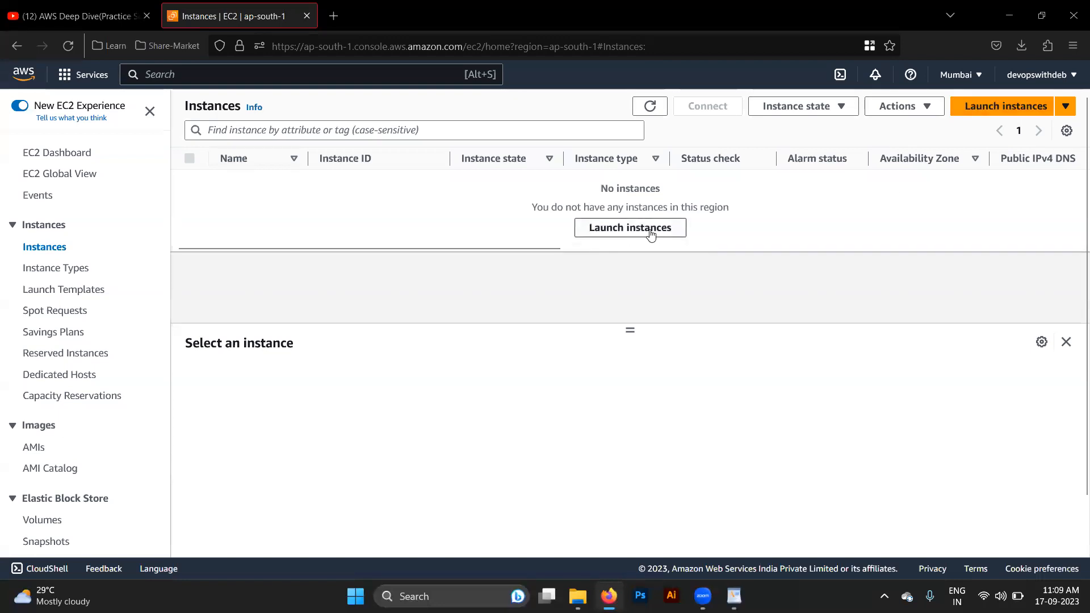
- Switch back to the EC2 console, start launching a new instance and check the list of available regions
left_click(966, 108)
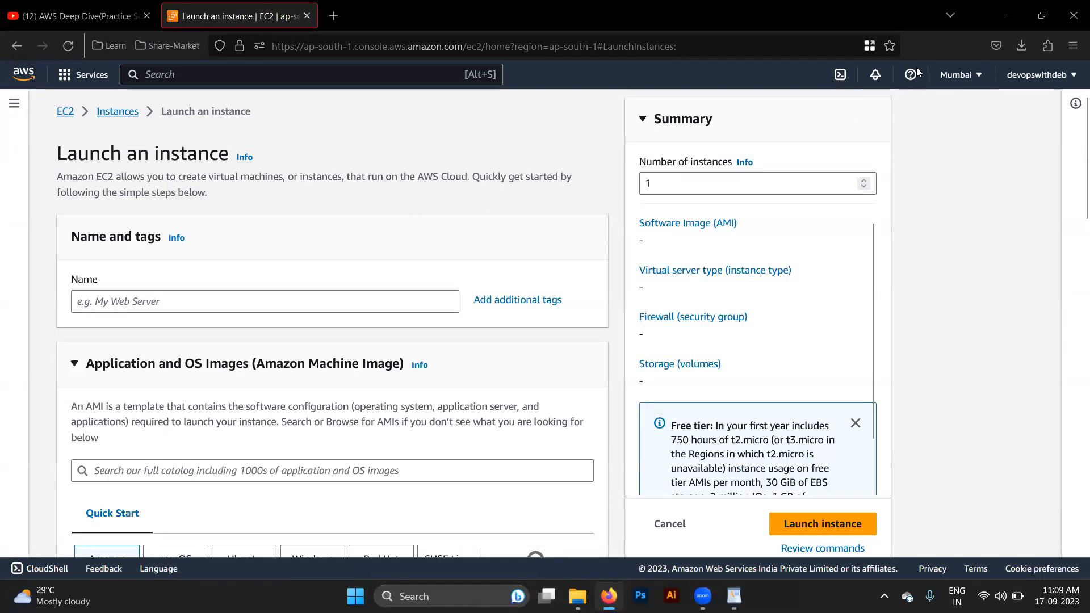
left_click(972, 77)
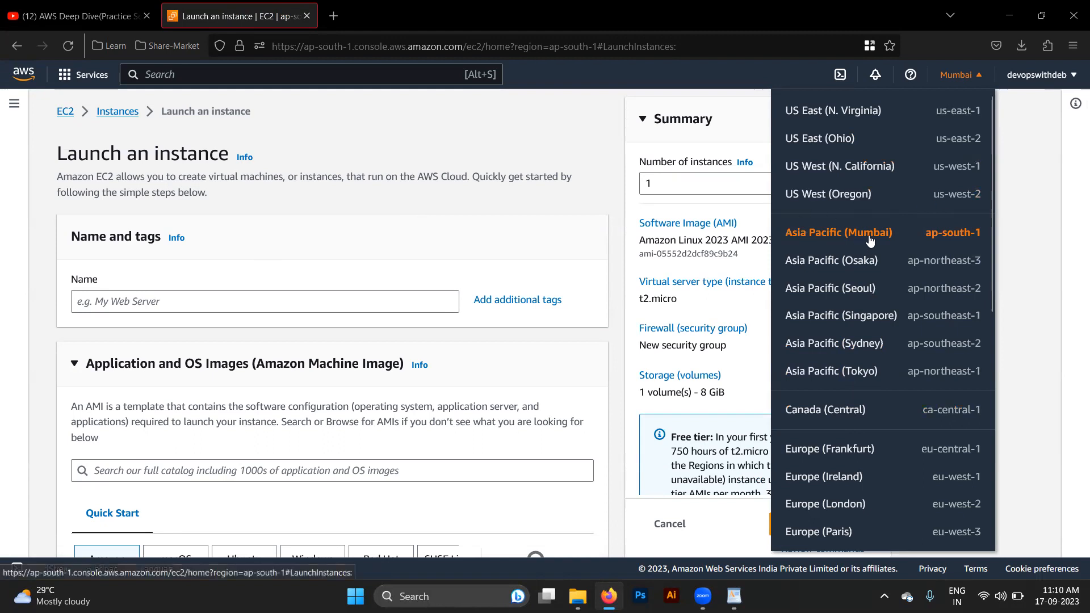
left_click(1032, 306)
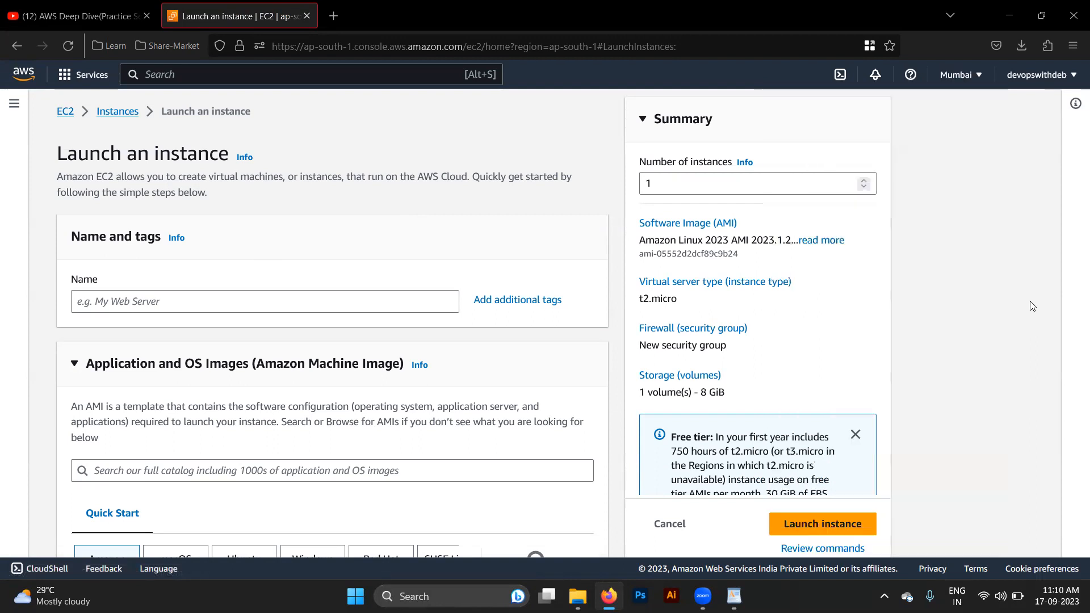
- Name the new instance First-Instance
left_click(168, 307)
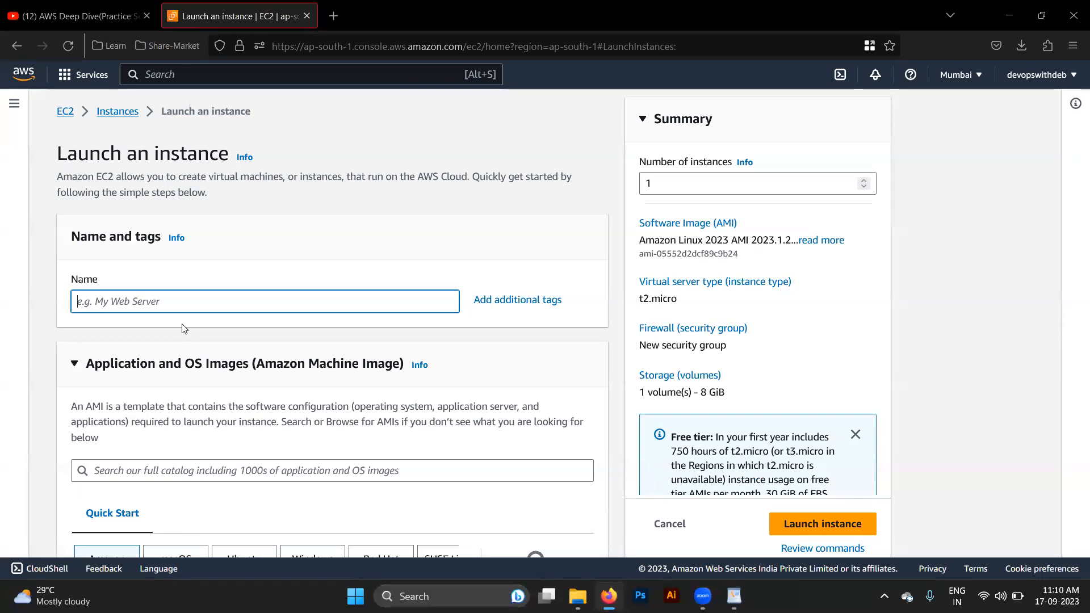
type("First-Instance")
scroll(184, 328, "down", 1)
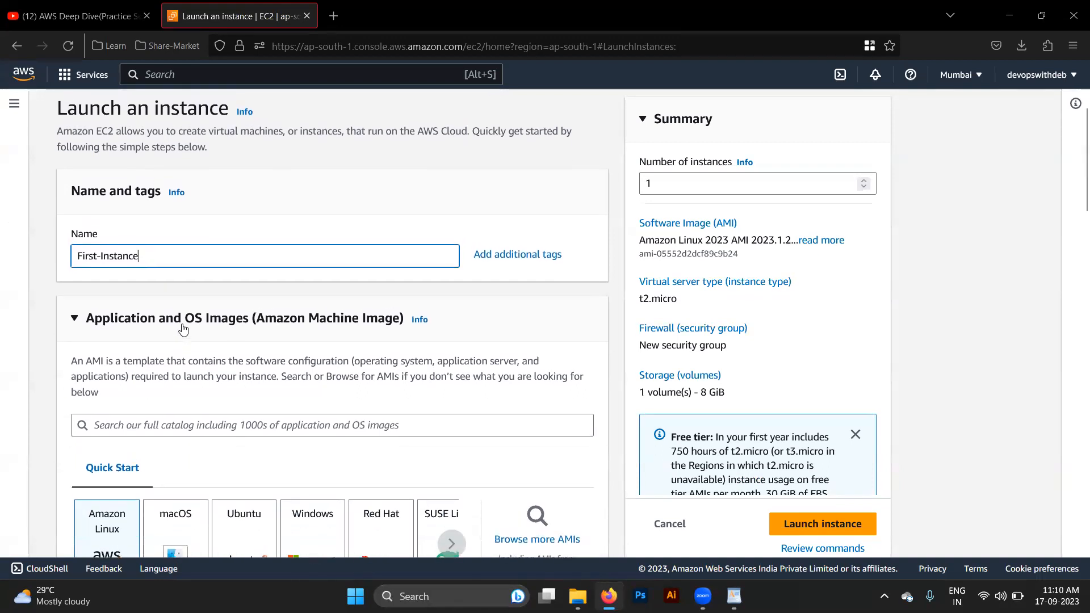
scroll(183, 328, "up", 1)
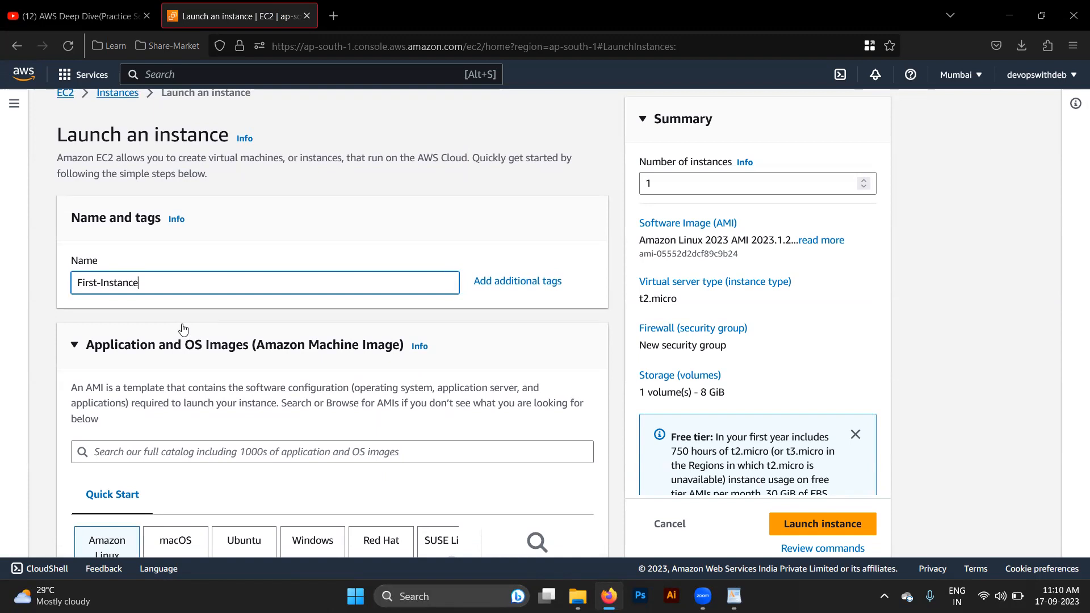
- Search the AMI catalog for ubuntu and select Ubuntu Server 22.04 LTS (HVM), SSD Volume Type, 64-bit (x86), as the machine image
scroll(183, 328, "down", 3)
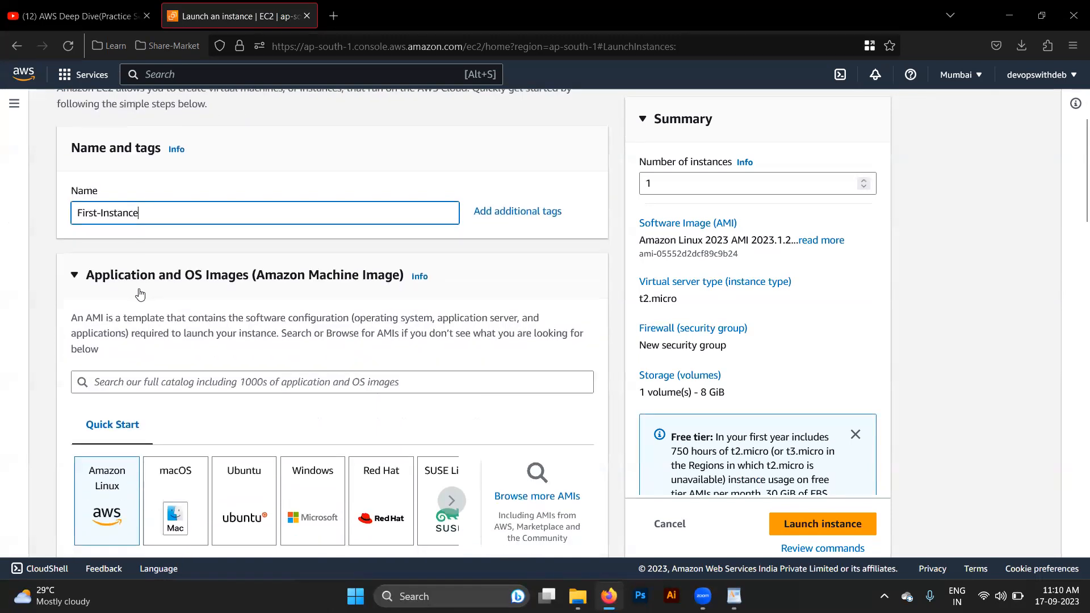
scroll(139, 292, "down", 1)
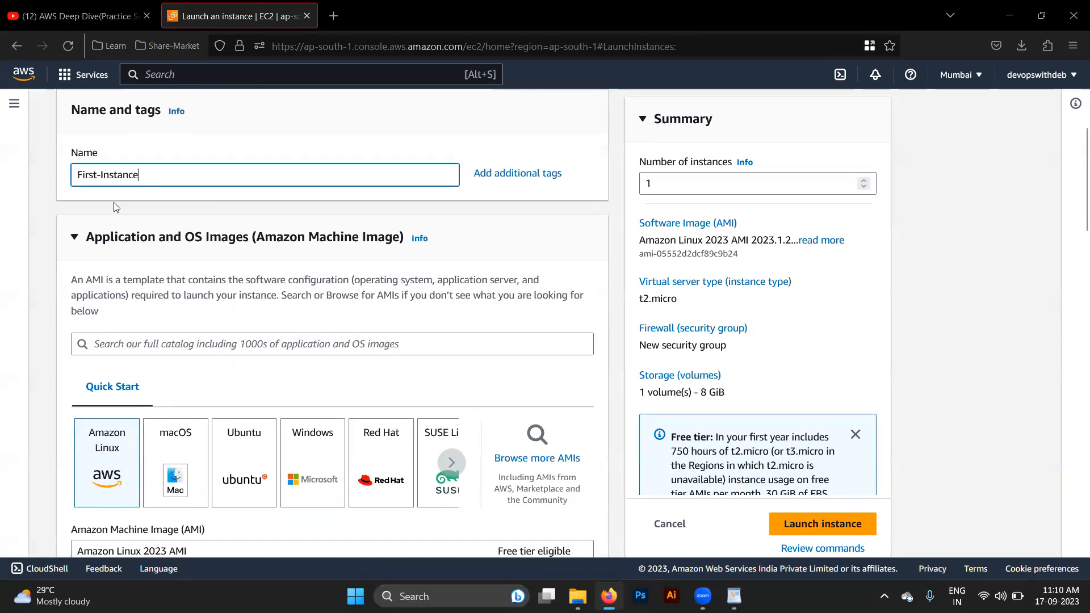
scroll(221, 333, "down", 1)
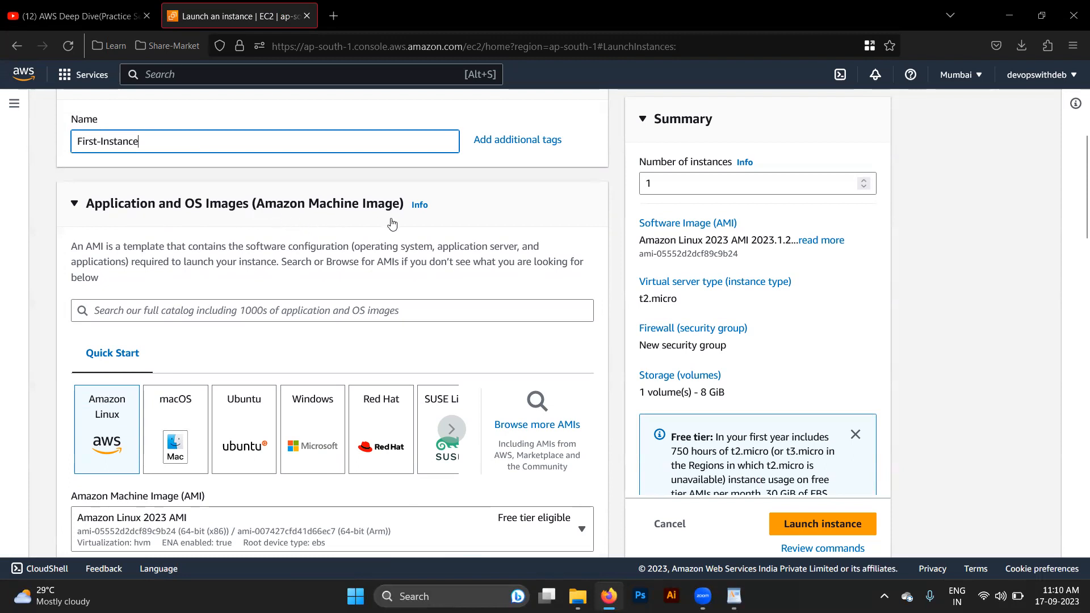
scroll(341, 311, "down", 1)
left_click(284, 315)
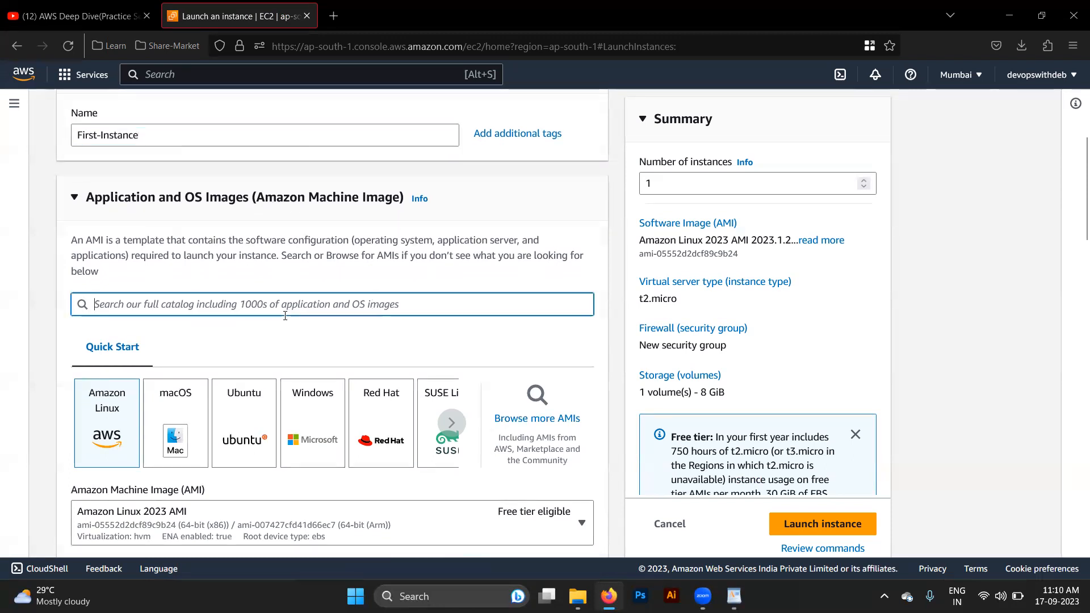
type("ubuntu")
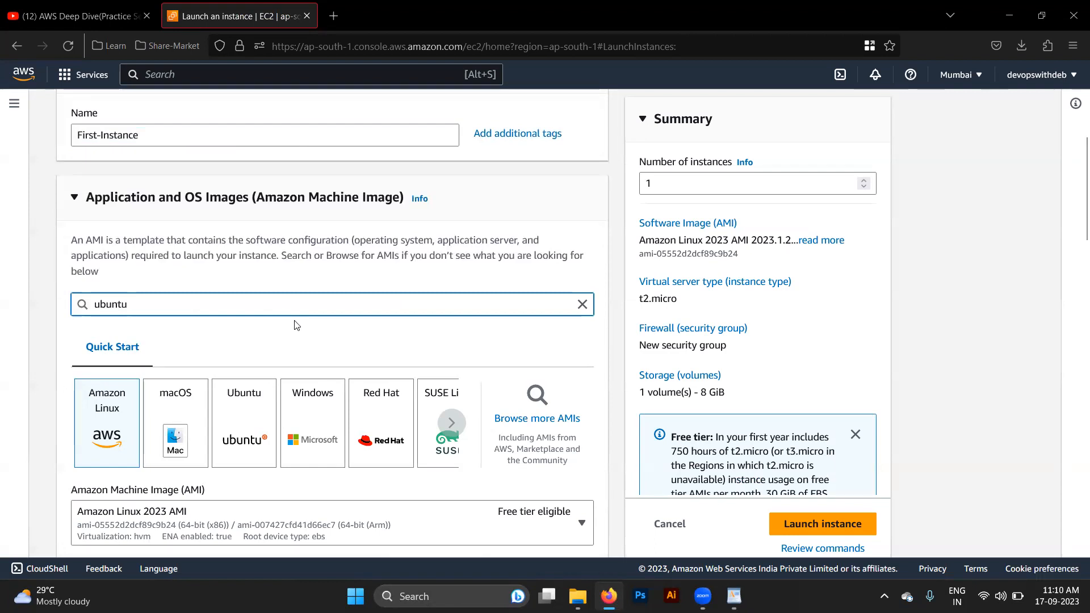
key("Return")
scroll(295, 318, "down", 2)
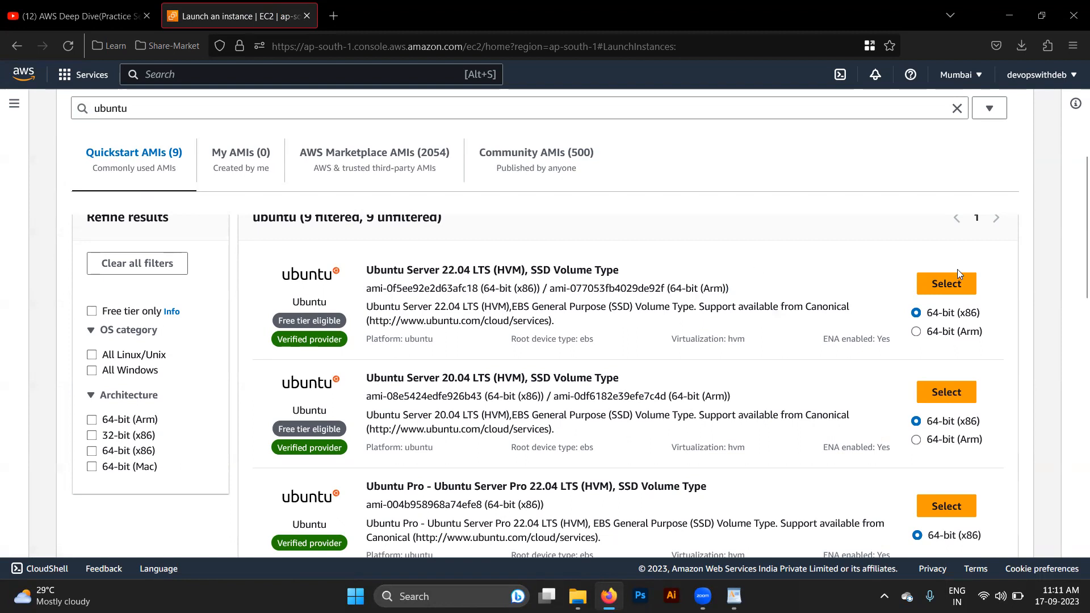
left_click(945, 291)
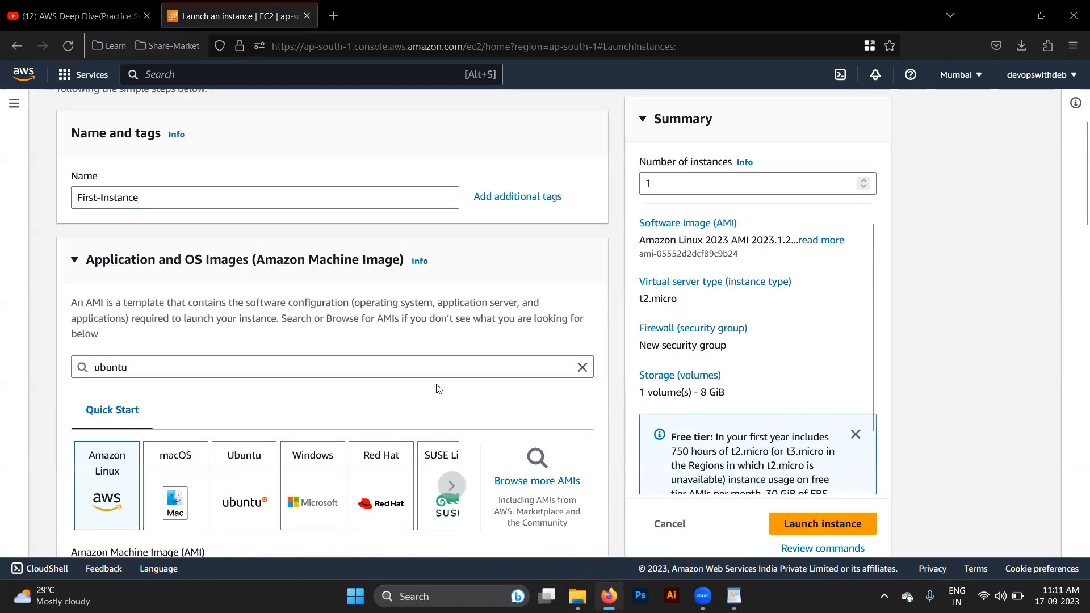
scroll(237, 450, "down", 3)
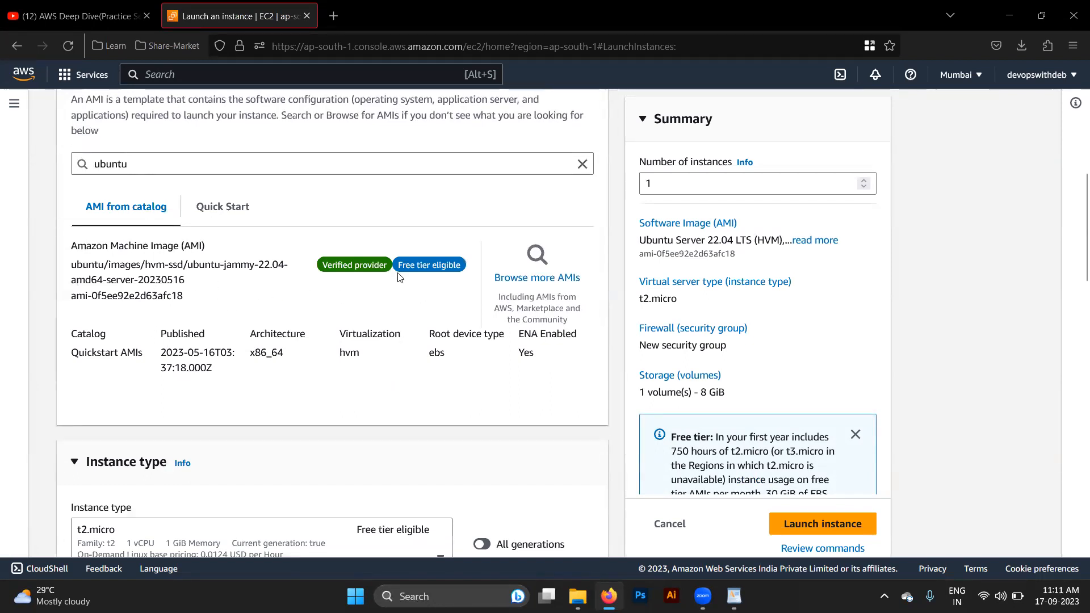
scroll(444, 323, "down", 3)
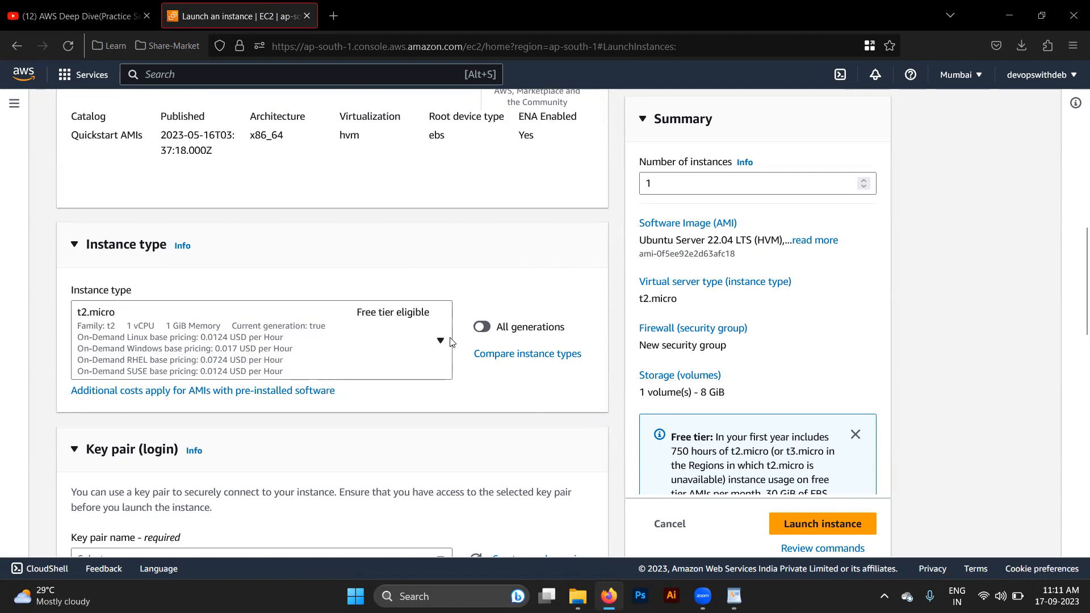
- Search the web for "aws instance types list" in a new browser tab and open the Amazon EC2 Instance Types page
left_click(334, 16)
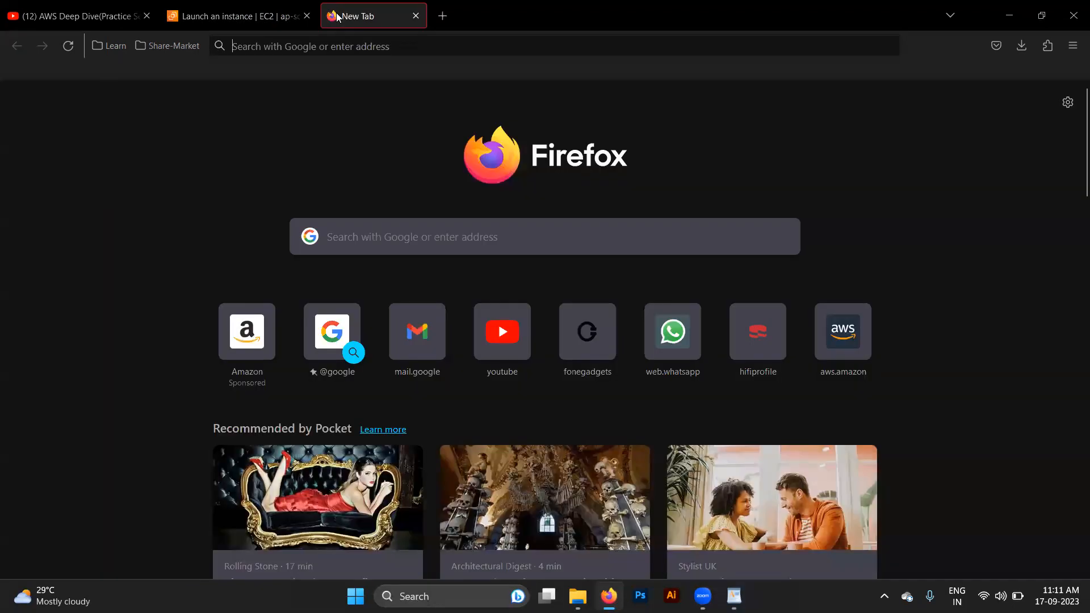
type("AWS ")
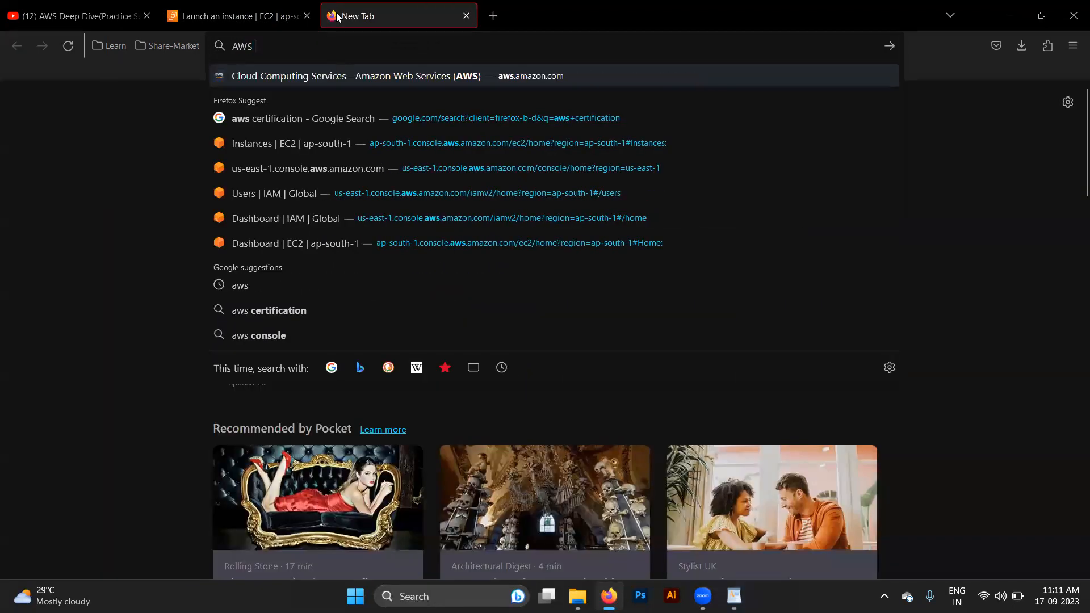
type("instance ")
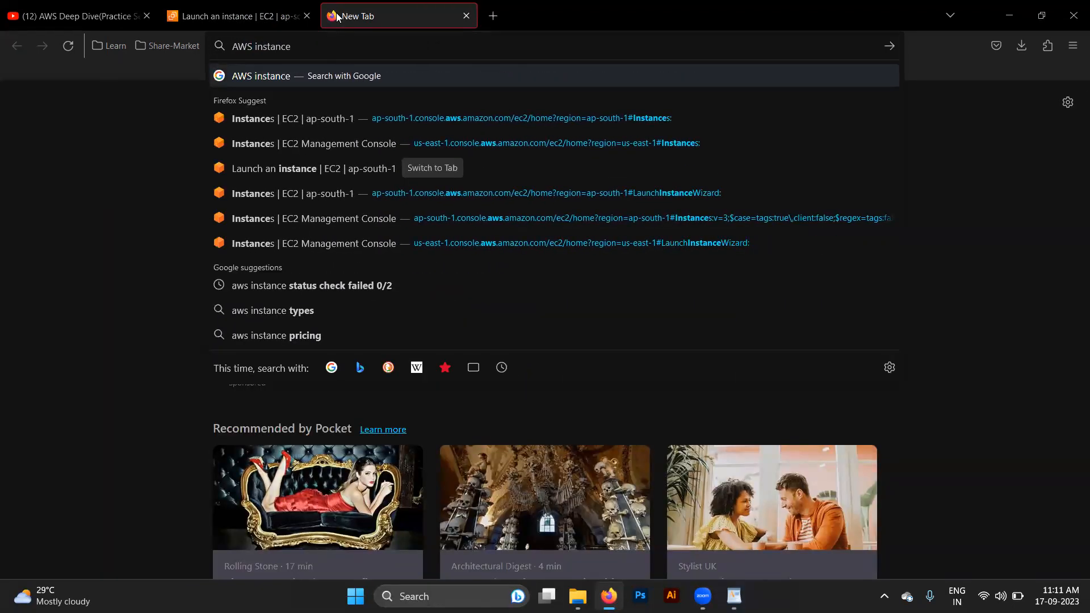
type("types")
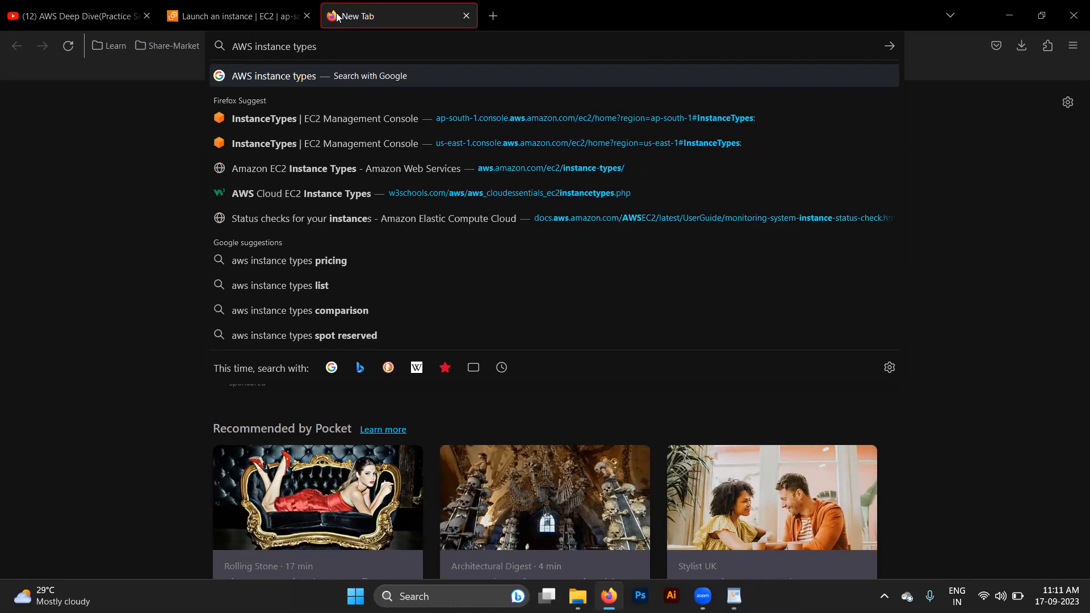
key("Down")
key("Down")
key("Down")
key("Down")
key("Down")
key("Down")
key("Down")
key("Return")
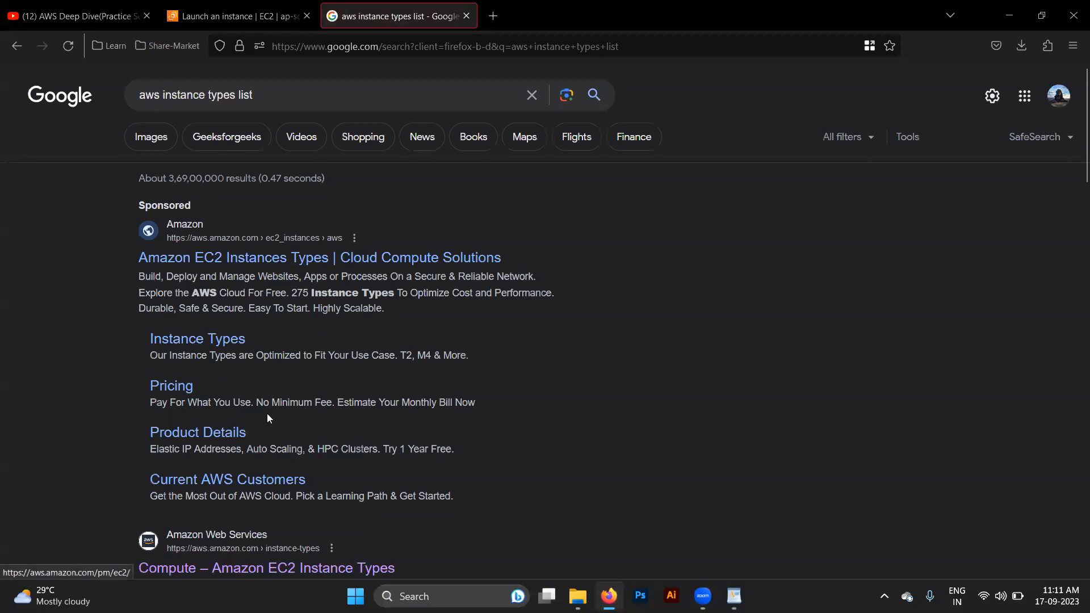
scroll(262, 469, "down", 2)
left_click(241, 455)
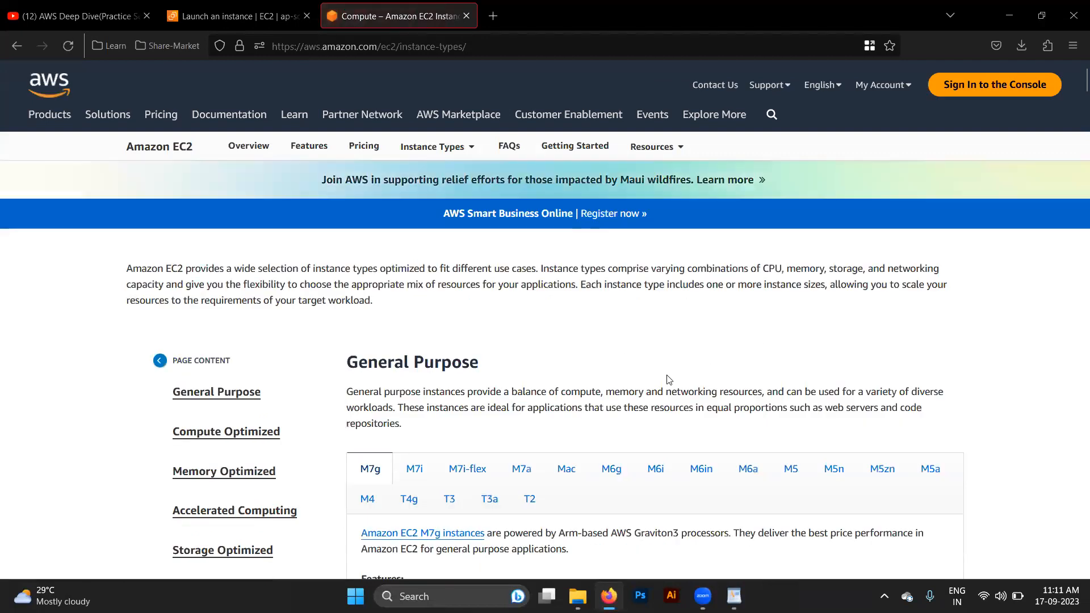
- Examine the General Purpose and Compute Optimized instance families and their size tables on the instance types page
scroll(669, 380, "down", 2)
scroll(669, 379, "down", 1)
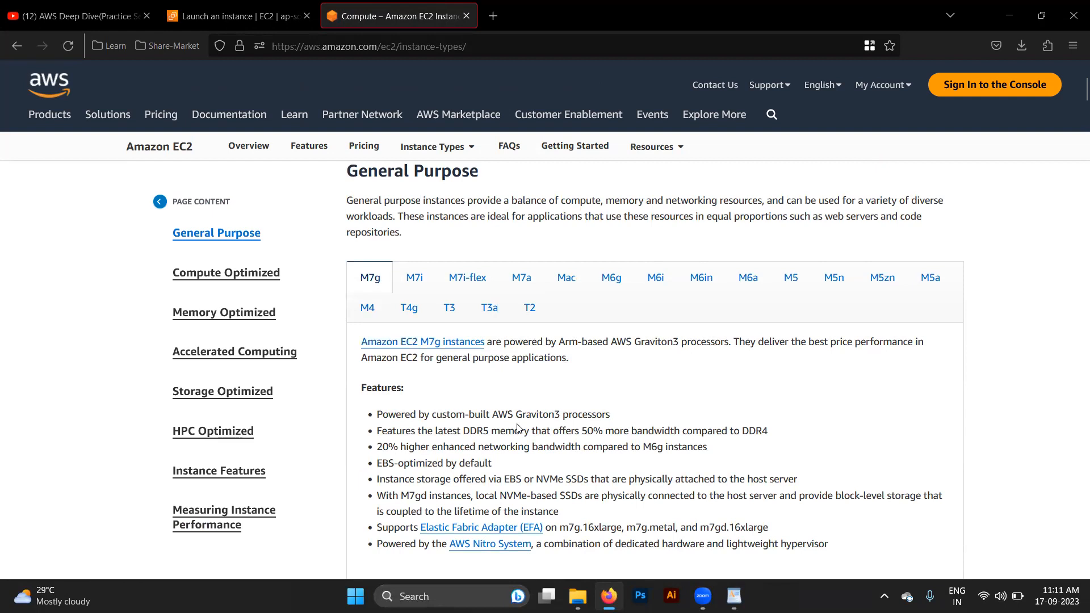
scroll(654, 366, "down", 15)
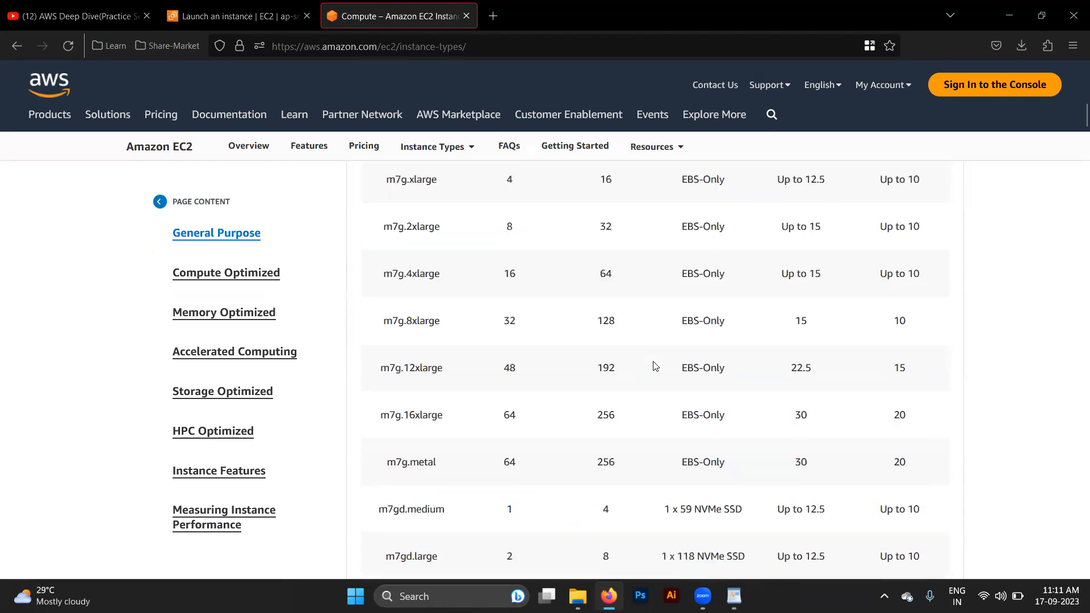
scroll(655, 366, "down", 6)
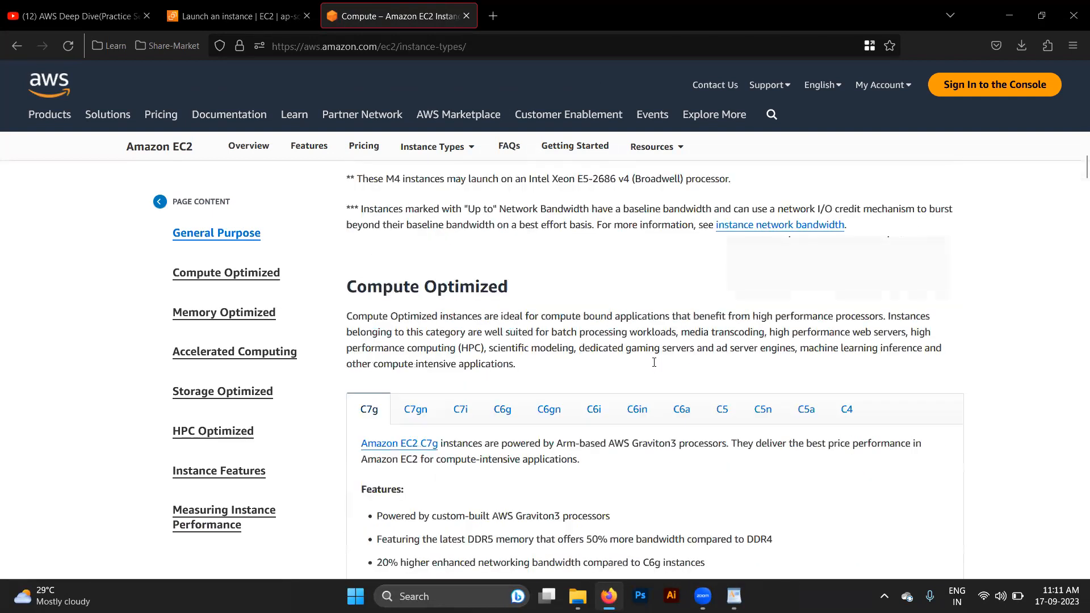
scroll(654, 362, "down", 5)
scroll(654, 362, "up", 18)
scroll(224, 331, "up", 1)
scroll(550, 247, "up", 10)
scroll(537, 236, "up", 5)
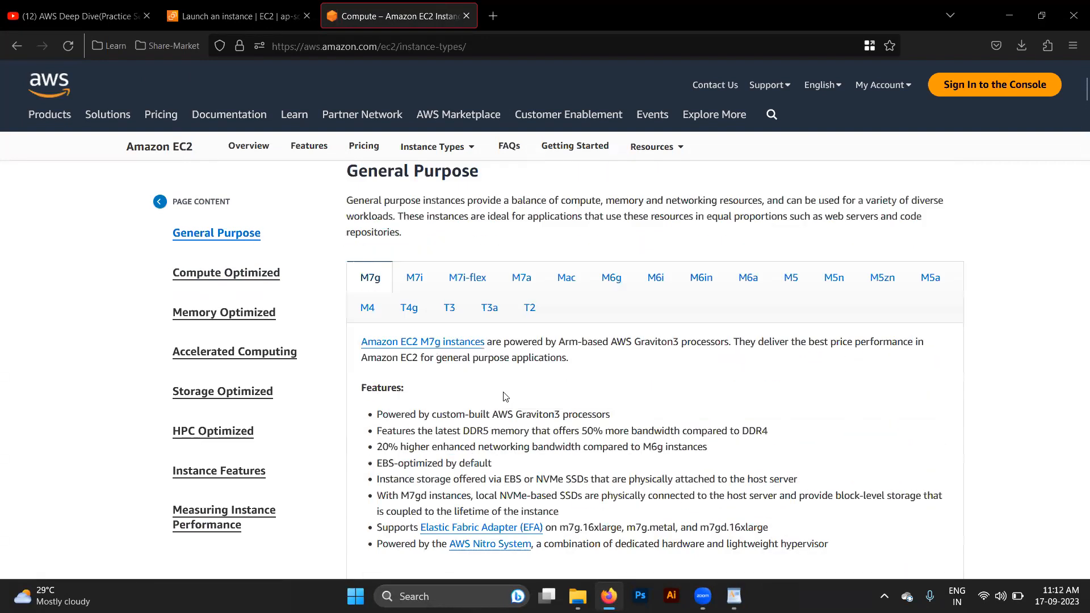
scroll(505, 396, "up", 3)
- View the M7i and M7i-flex general purpose instances, including the M7i-flex features and size table
left_click(414, 467)
left_click(464, 474)
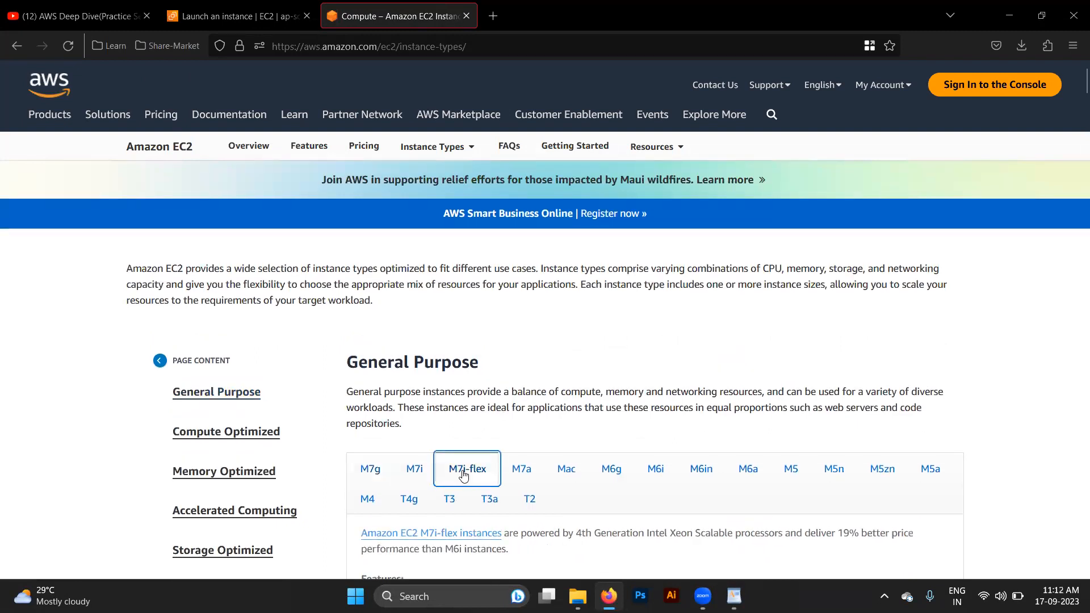
scroll(463, 475, "down", 5)
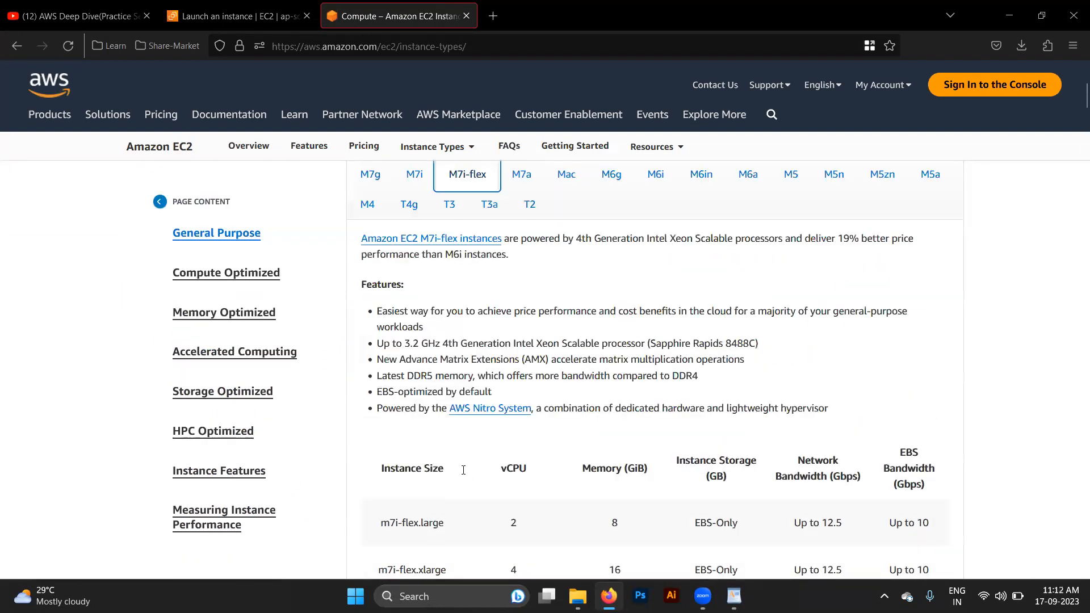
scroll(463, 474, "up", 4)
- Return to the instance launch page and create an RSA key pair named Devopswithdeb in .pem format for the instance login
left_click(239, 16)
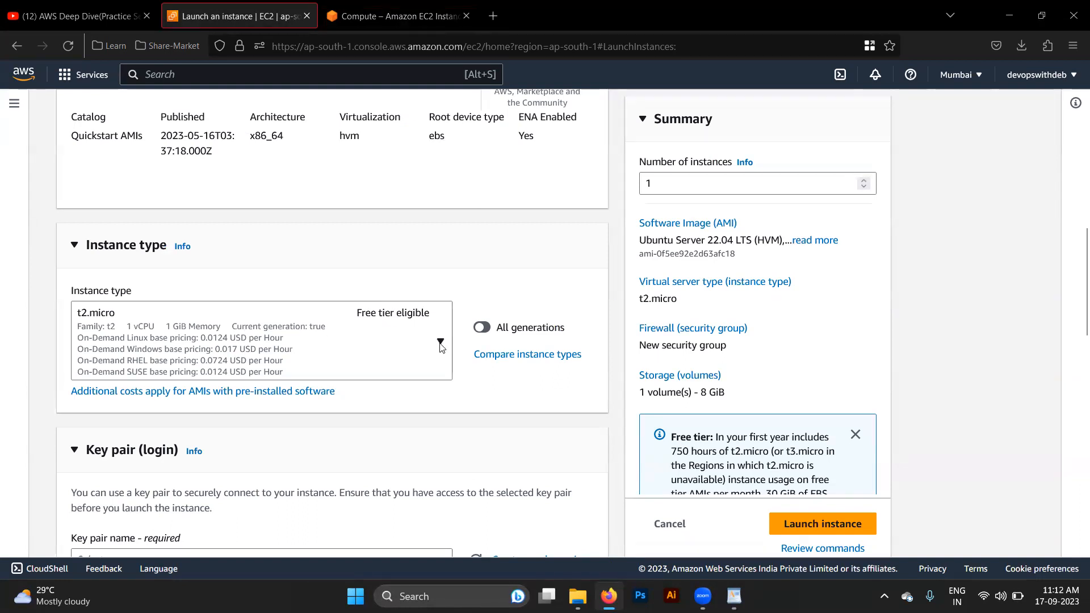
scroll(443, 384, "down", 3)
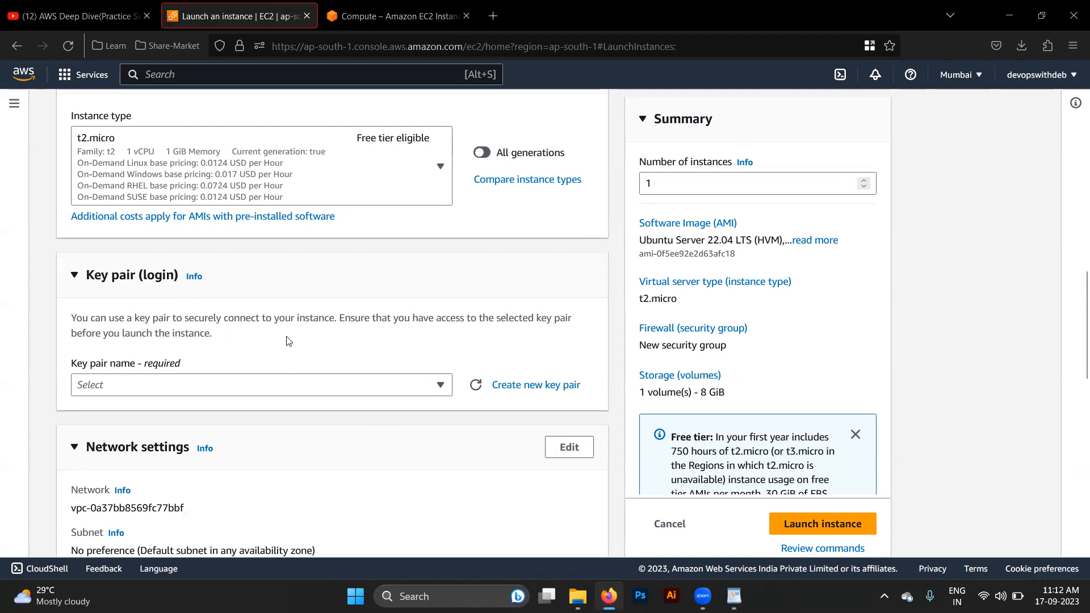
left_click(382, 389)
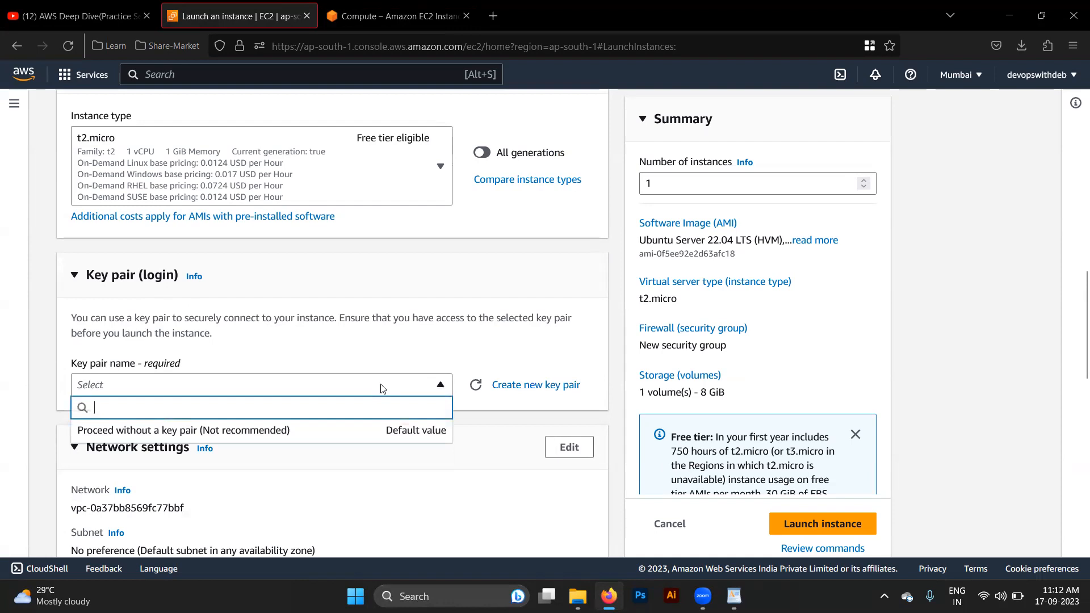
left_click(540, 384)
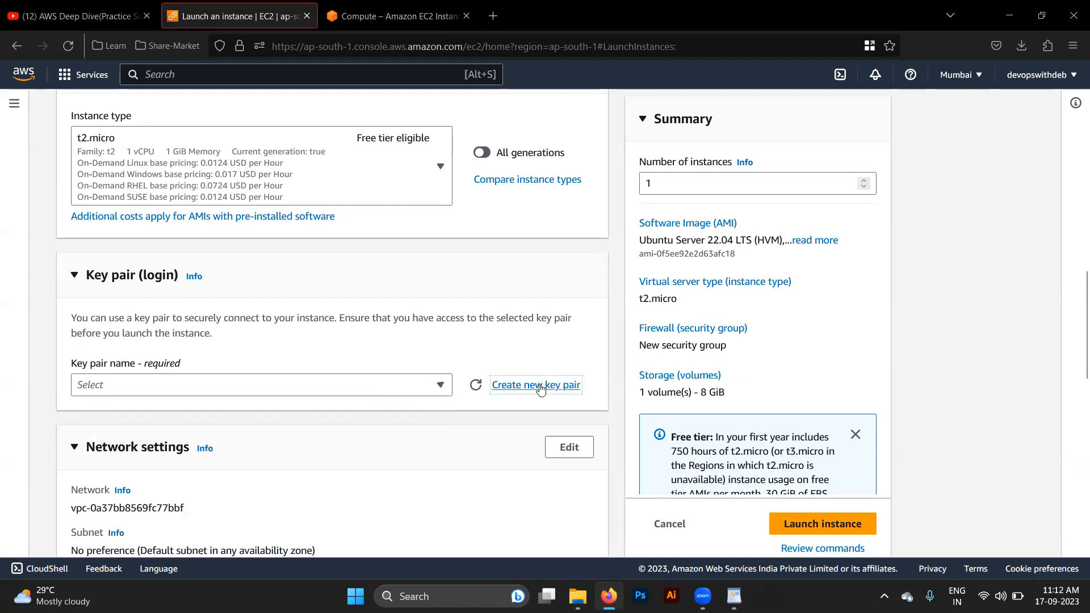
left_click(403, 202)
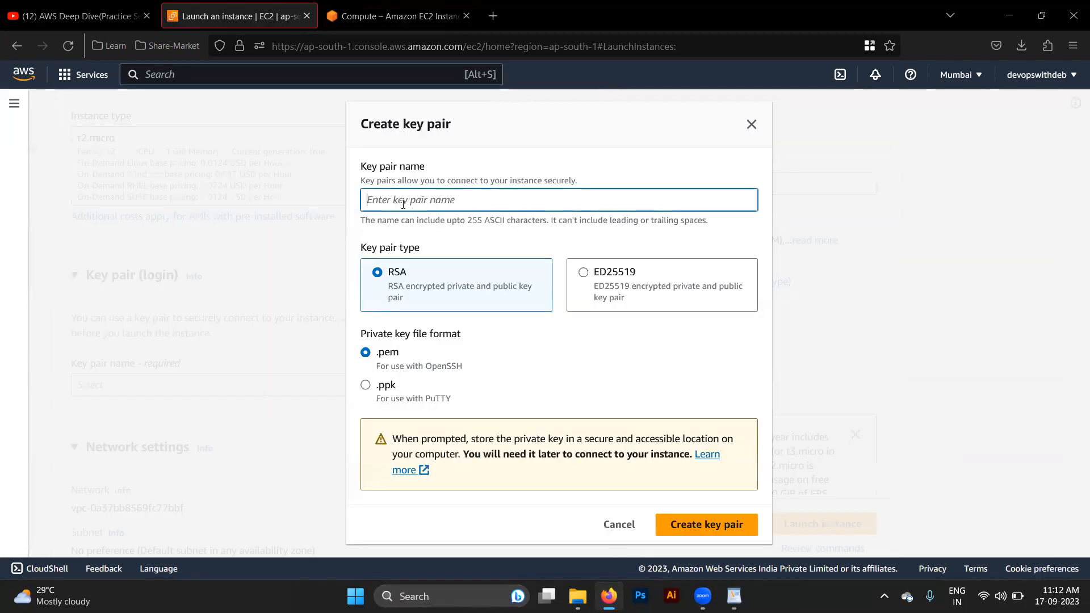
type("Dev")
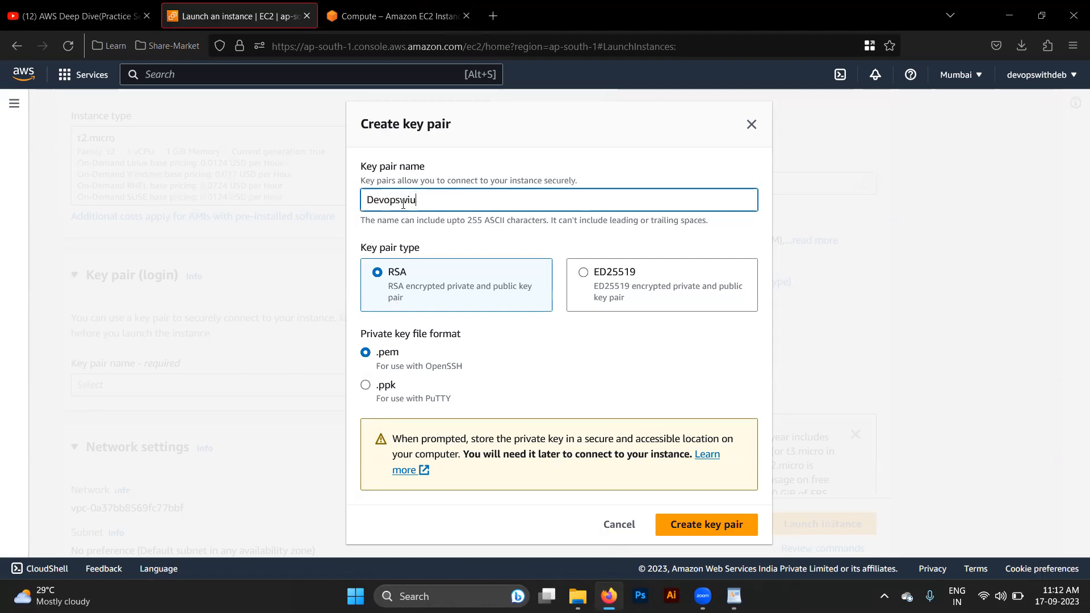
type("opswithdeb")
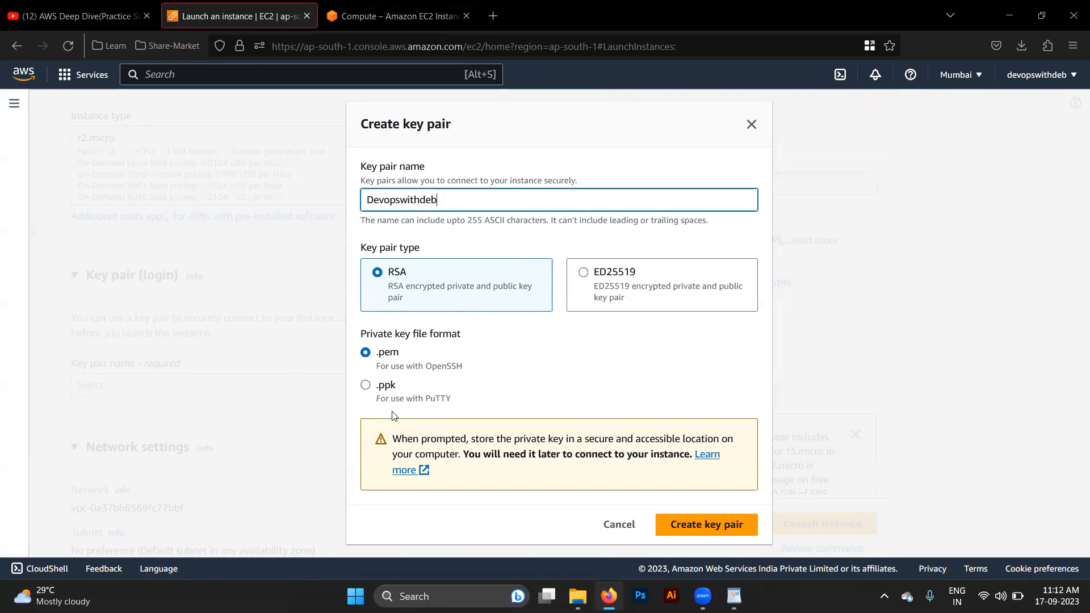
left_click(366, 390)
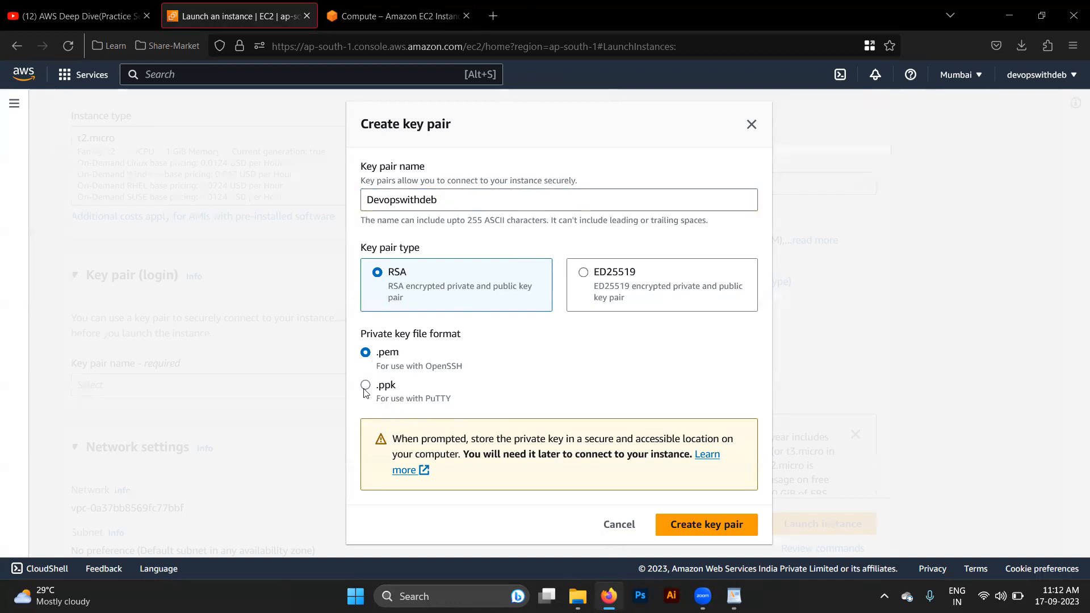
left_click(366, 353)
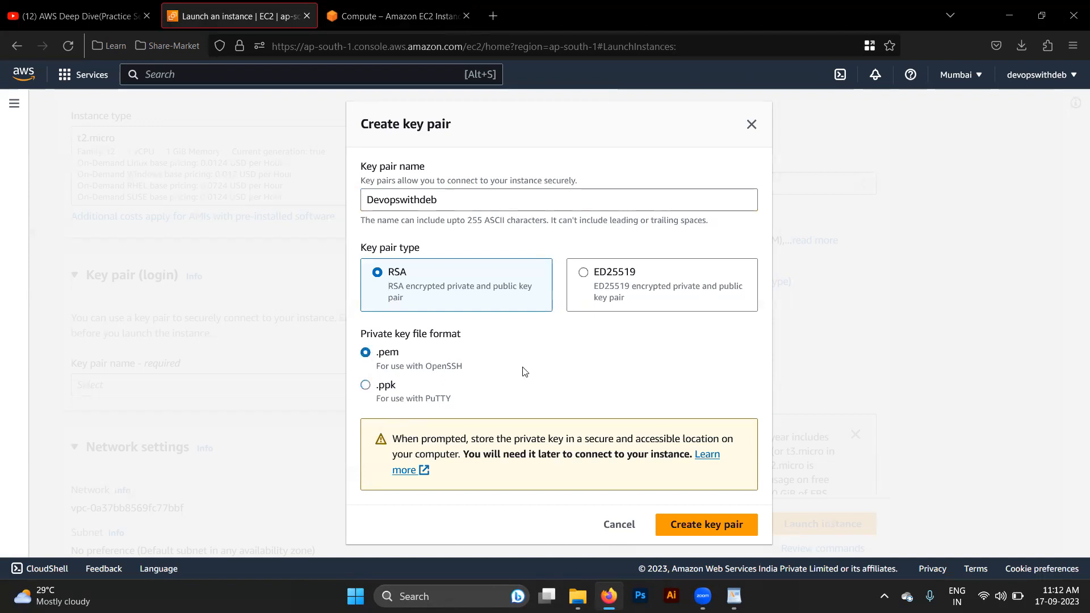
left_click(710, 528)
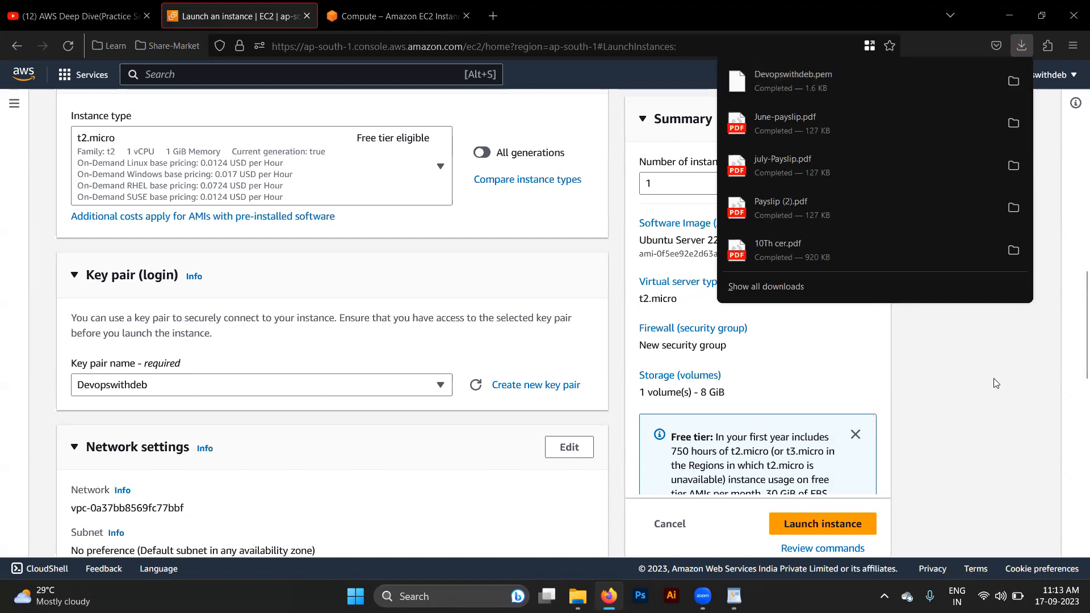
left_click(987, 398)
- Review the instance's network, subnet and auto-assign public IP settings
scroll(362, 512, "down", 4)
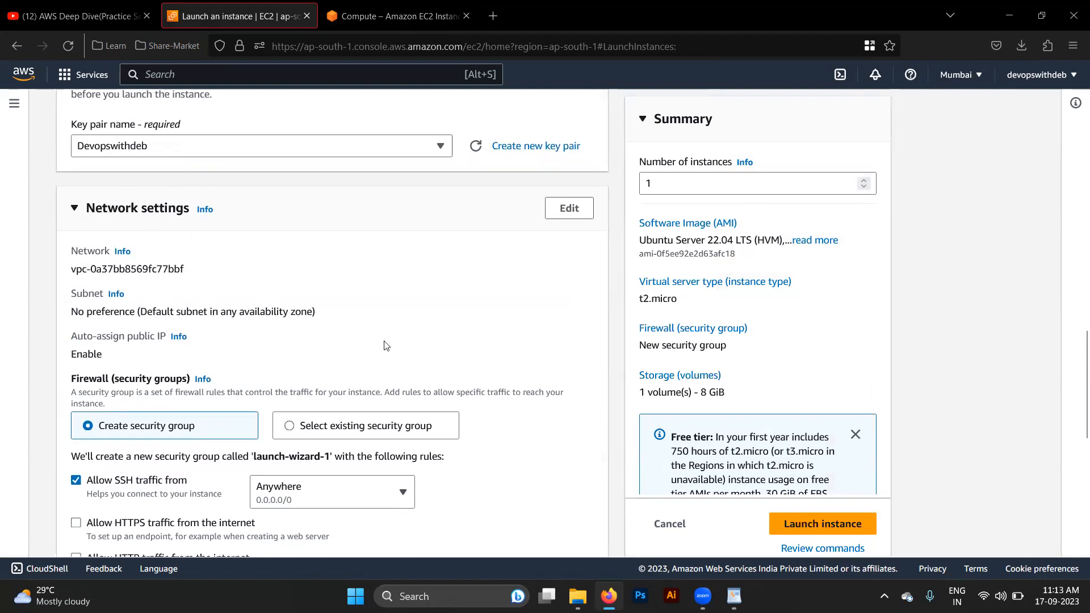
scroll(340, 382, "down", 2)
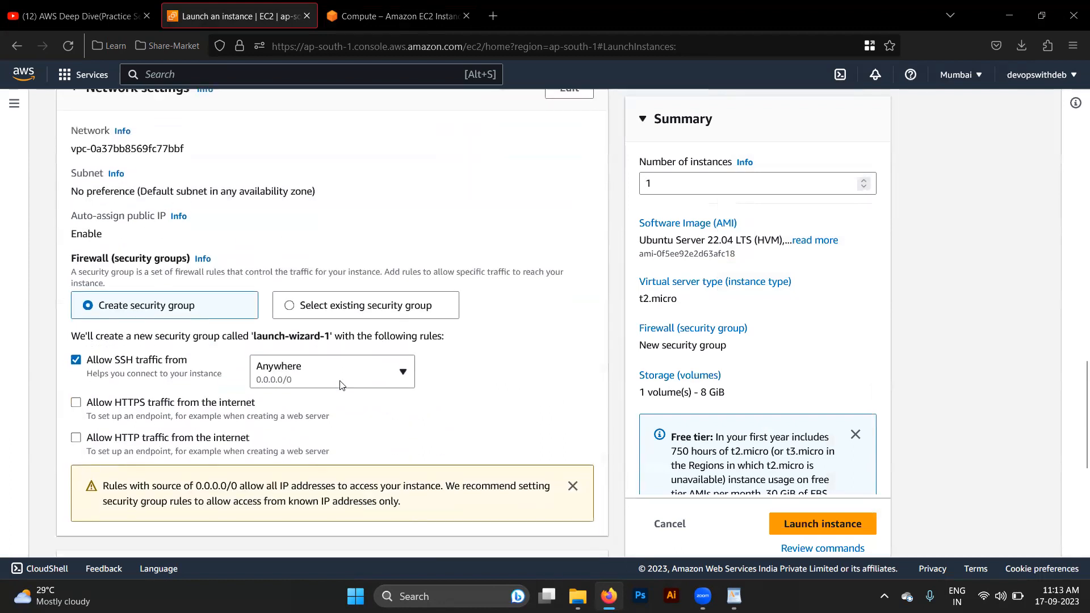
scroll(341, 383, "up", 1)
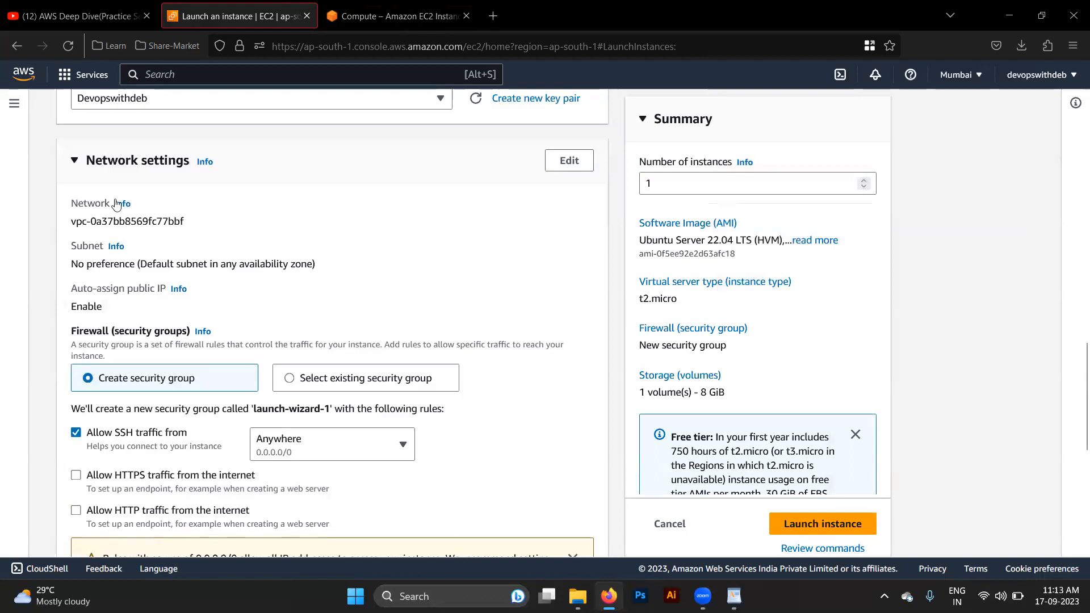
triple_click(91, 226)
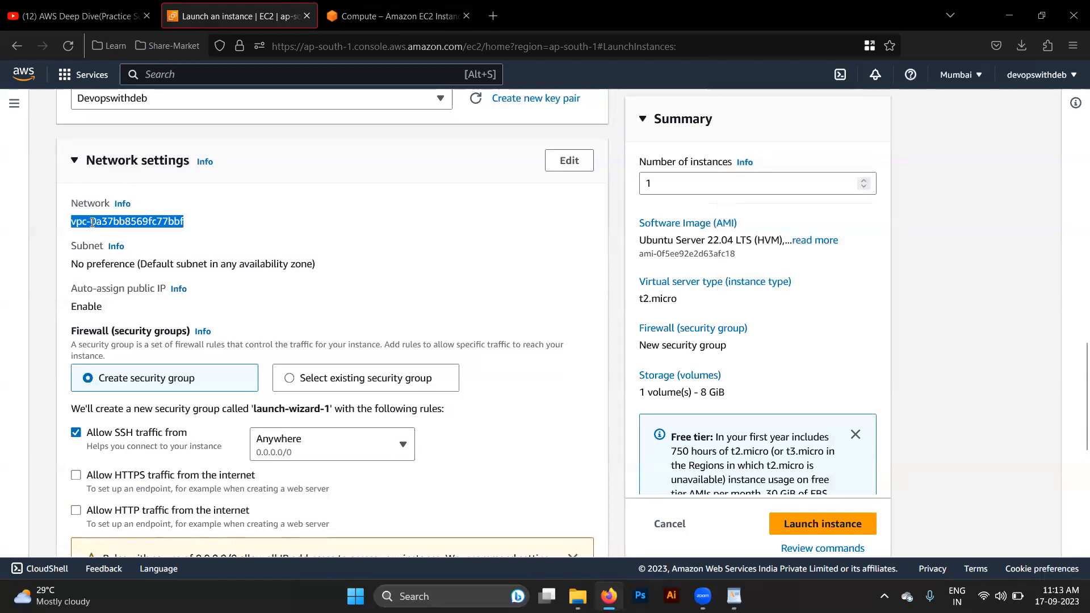
triple_click(128, 264)
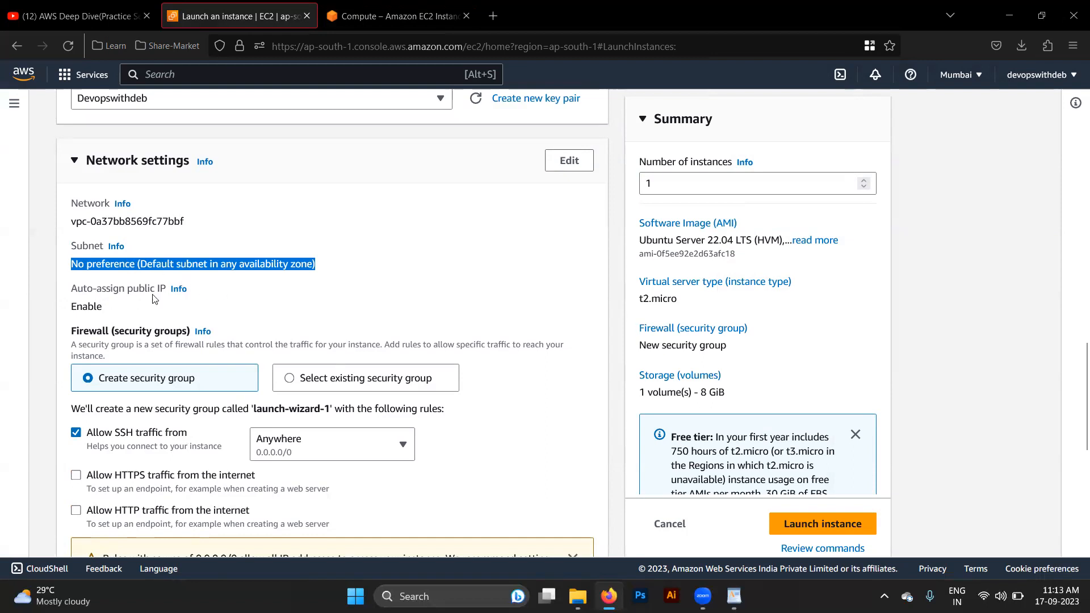
double_click(86, 306)
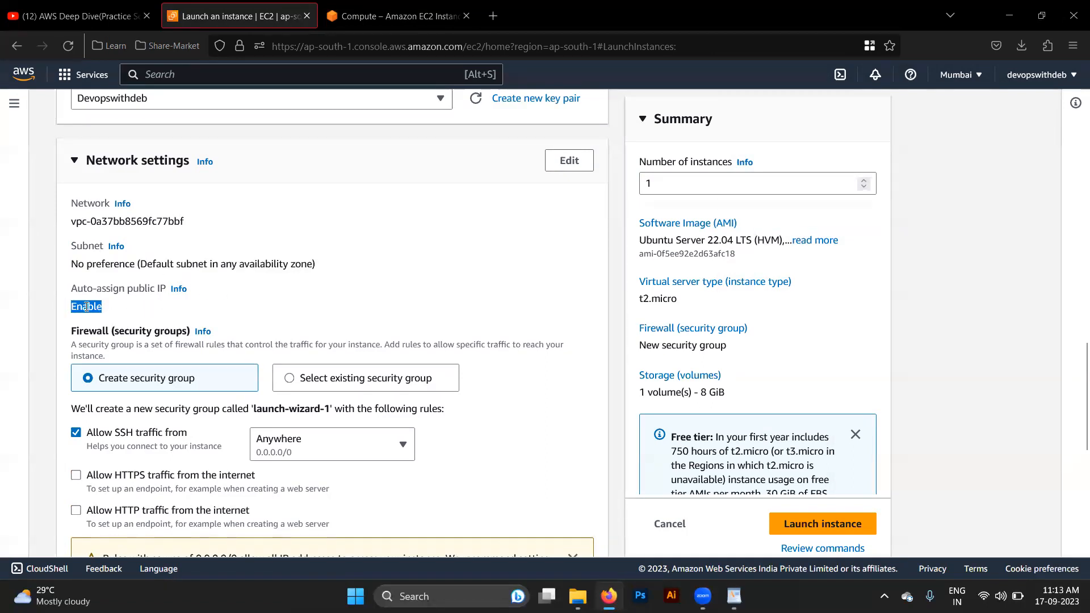
- Switch the firewall to an existing security group and assign the Devopswithdeb group
scroll(292, 333, "down", 2)
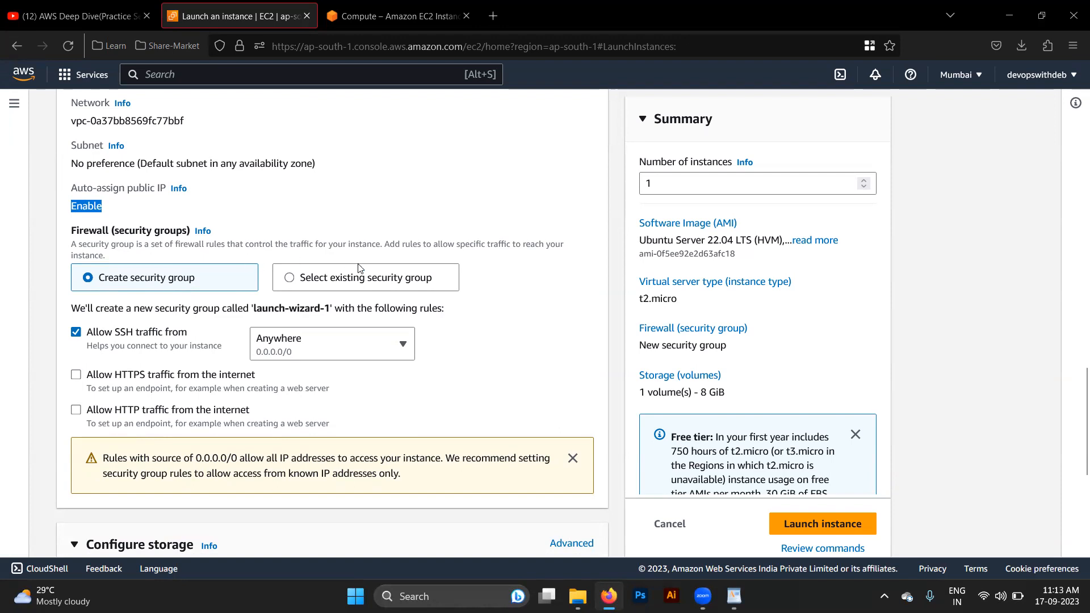
left_click(304, 277)
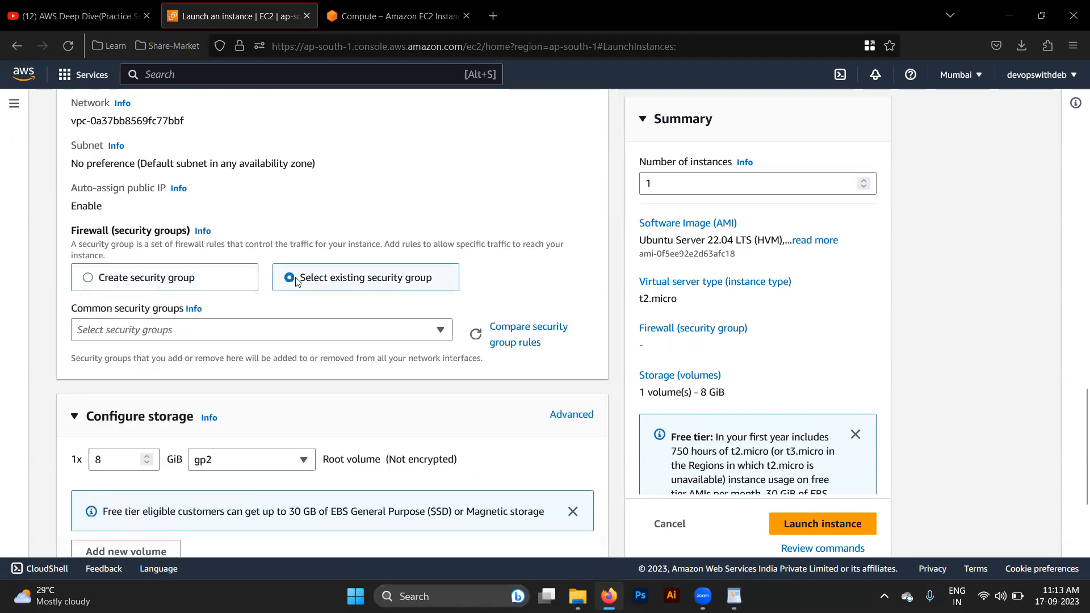
left_click(206, 340)
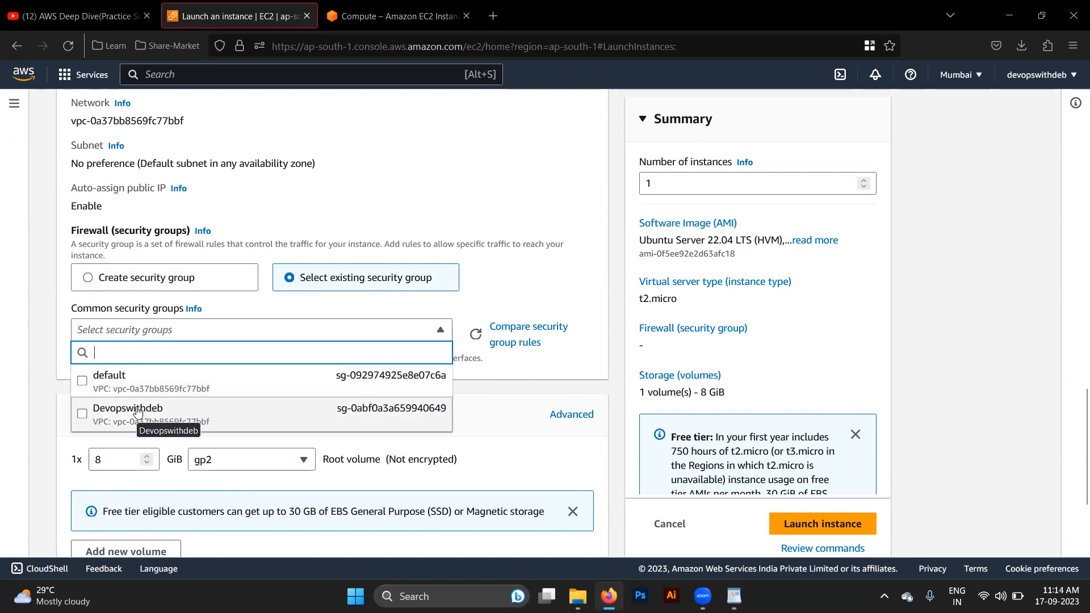
left_click(104, 383)
left_click(250, 336)
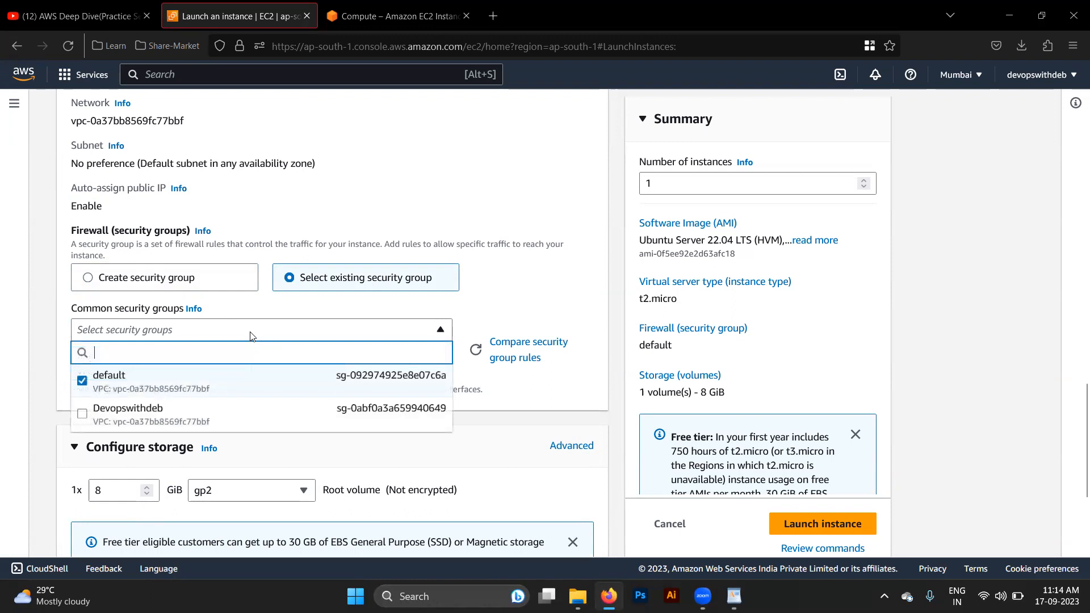
left_click(146, 387)
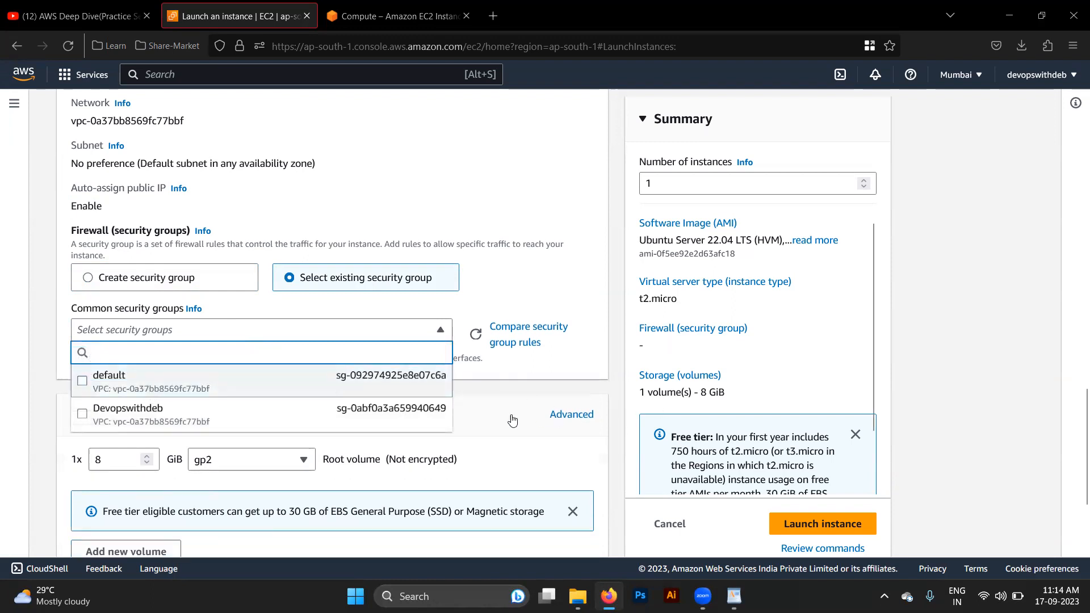
left_click(242, 419)
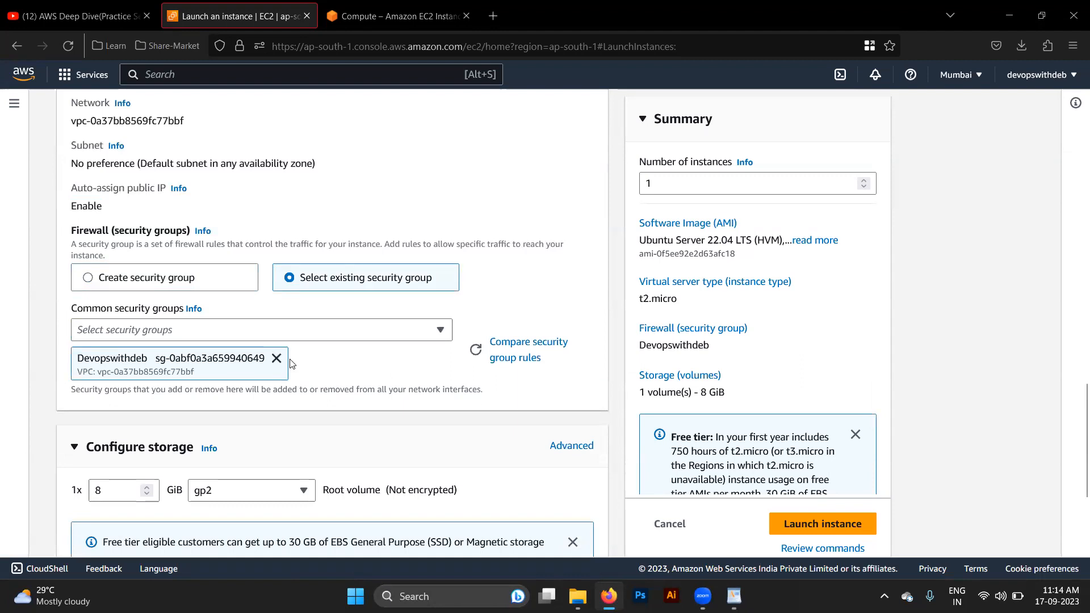
- Replace the Devopswithdeb security group with the default group
scroll(389, 409, "down", 3)
scroll(390, 410, "up", 2)
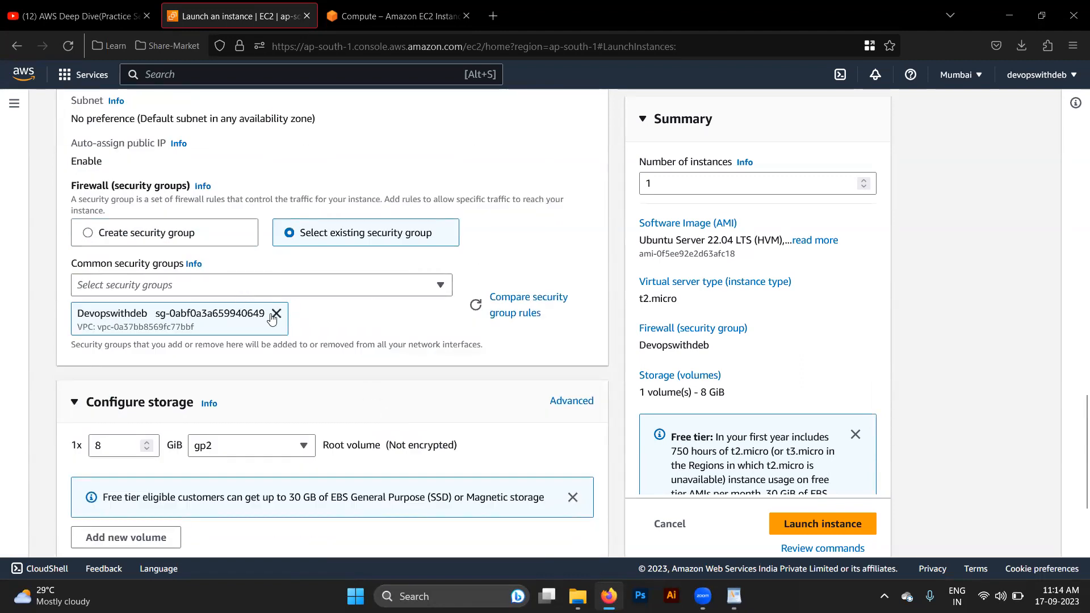
left_click(276, 314)
left_click(265, 291)
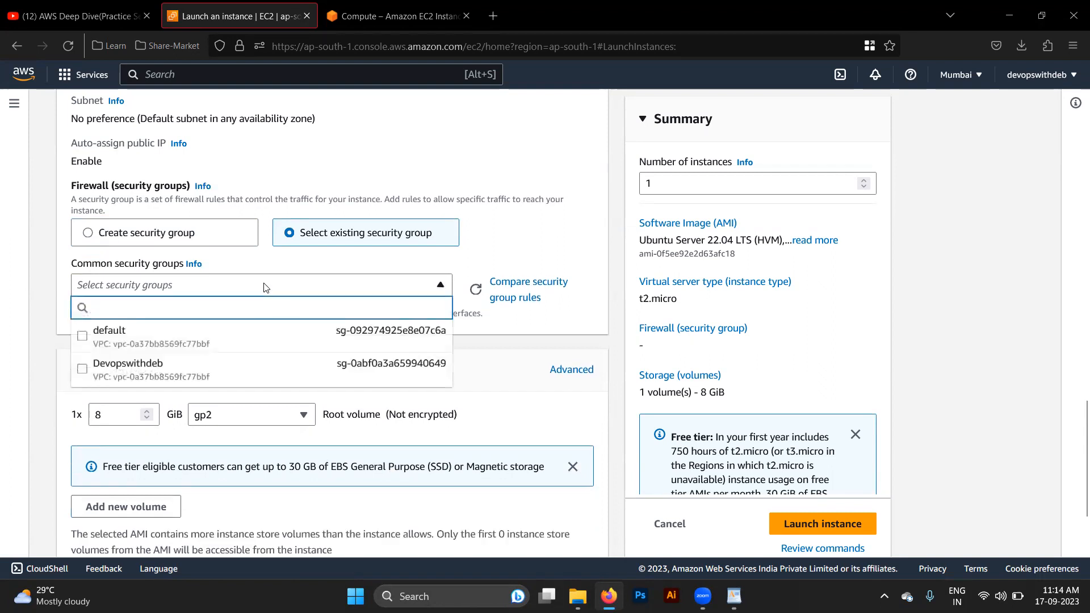
left_click(156, 336)
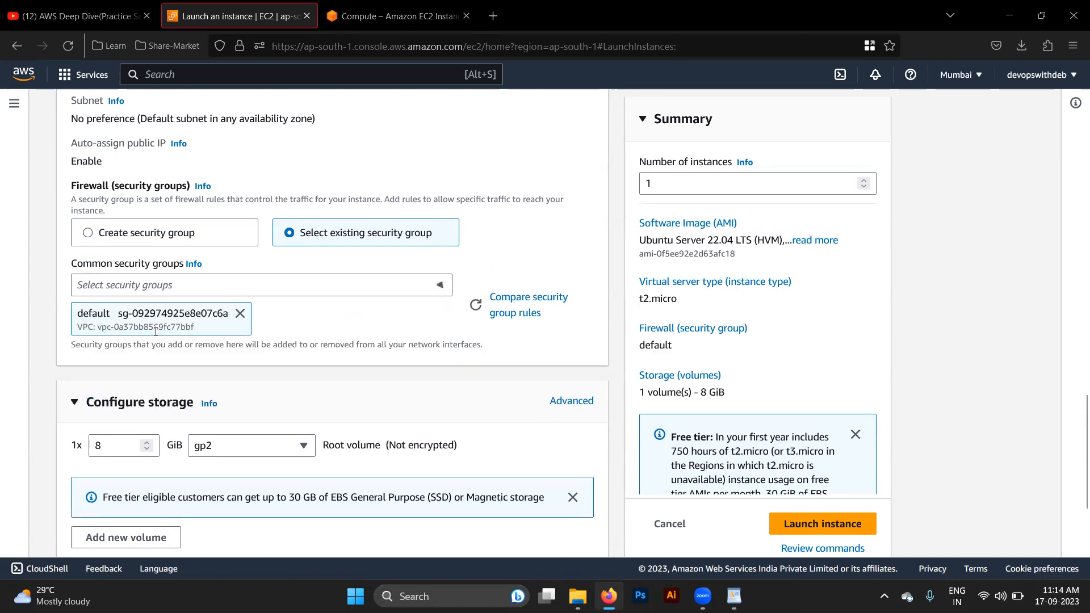
- Set the gp2 root volume's size to 7 GiB in the storage configuration
scroll(241, 344, "down", 3)
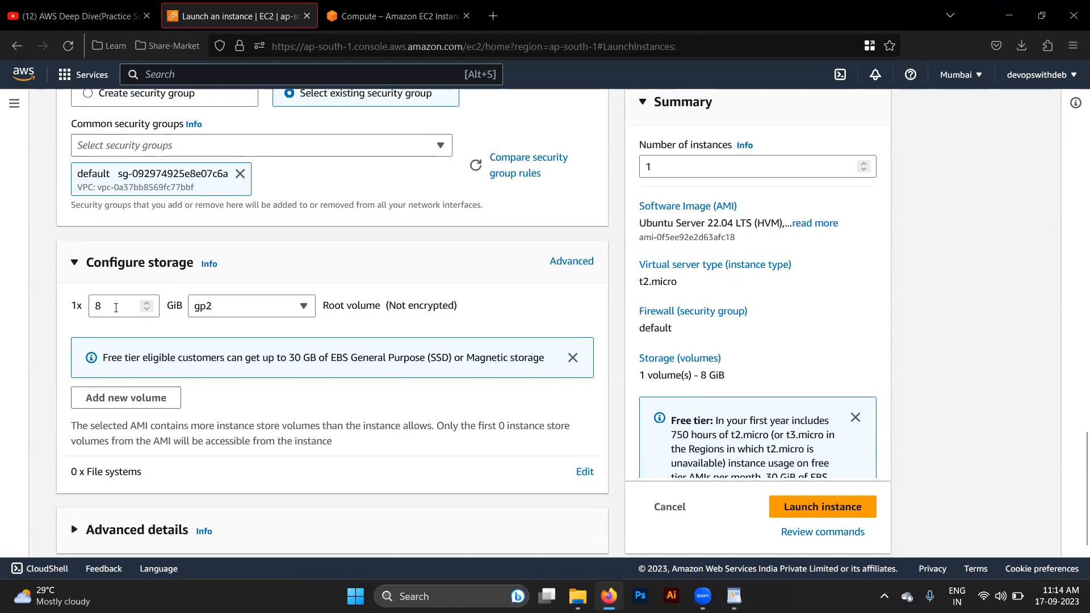
left_click(116, 305)
type("7")
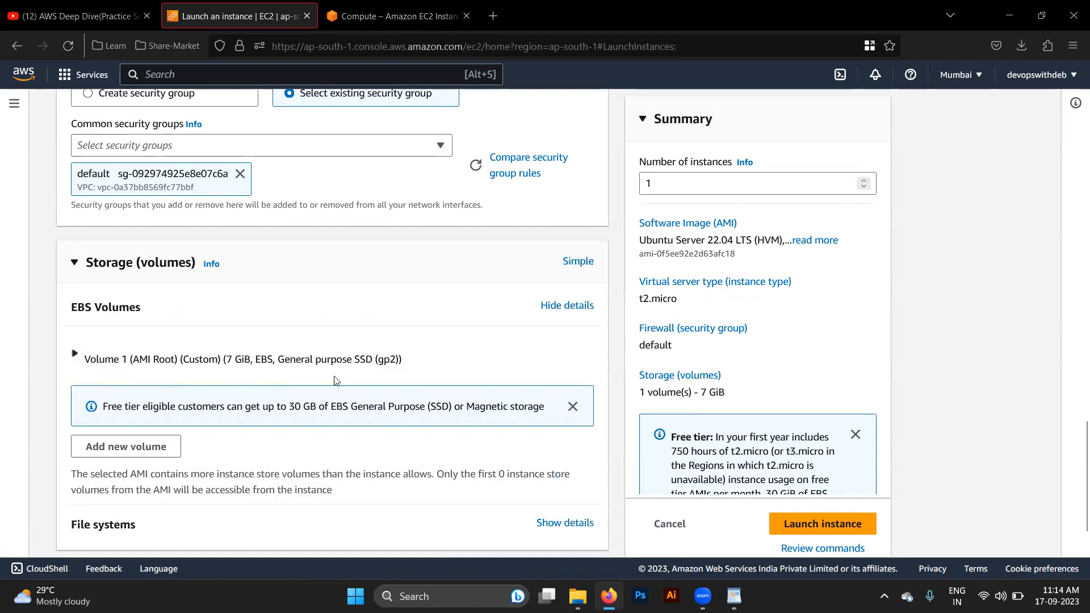
- Expand the details of Volume 1 (AMI Root) in the advanced storage settings and set its size to 8 GiB
scroll(209, 462, "down", 1)
scroll(85, 300, "up", 1)
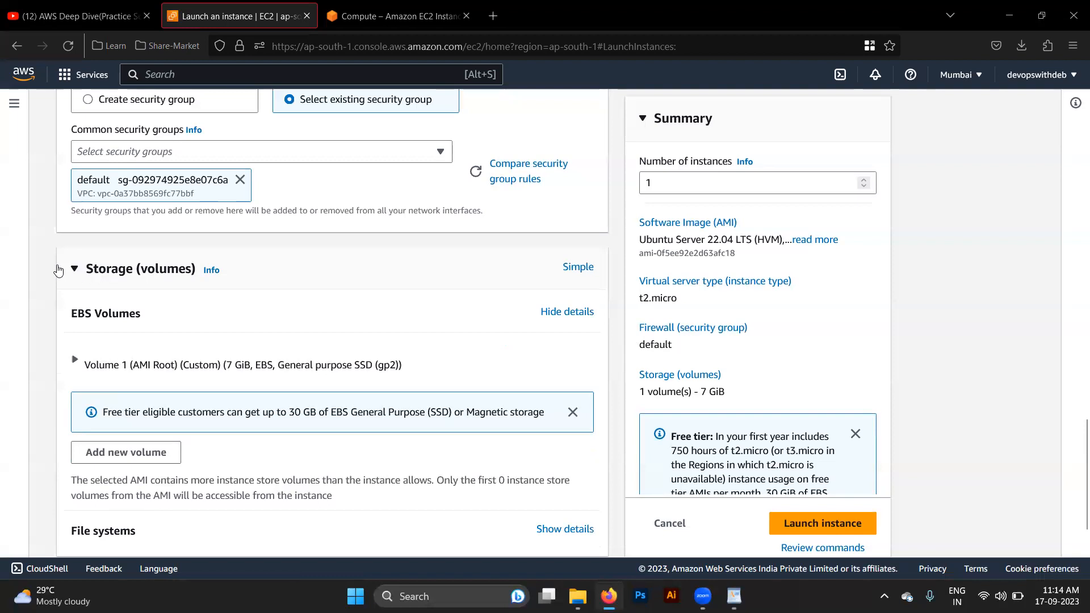
left_click(77, 269)
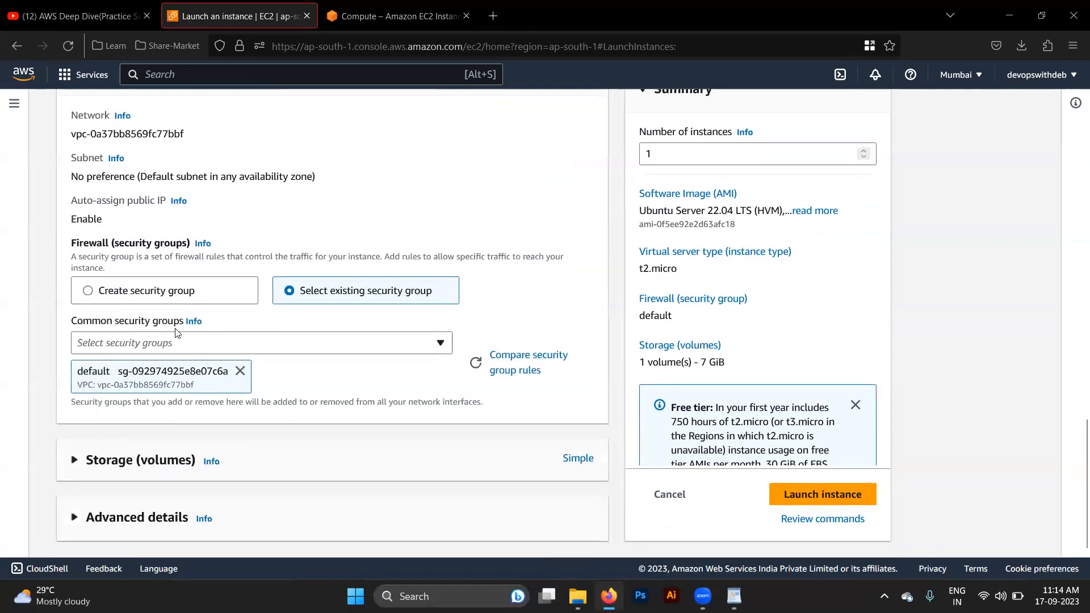
left_click(76, 460)
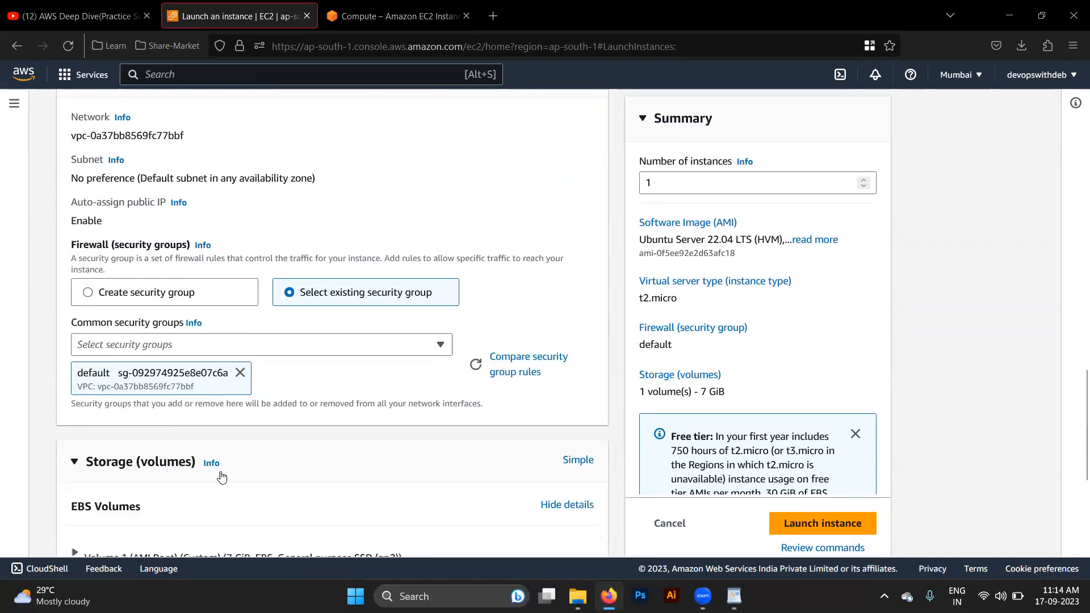
scroll(221, 475, "down", 3)
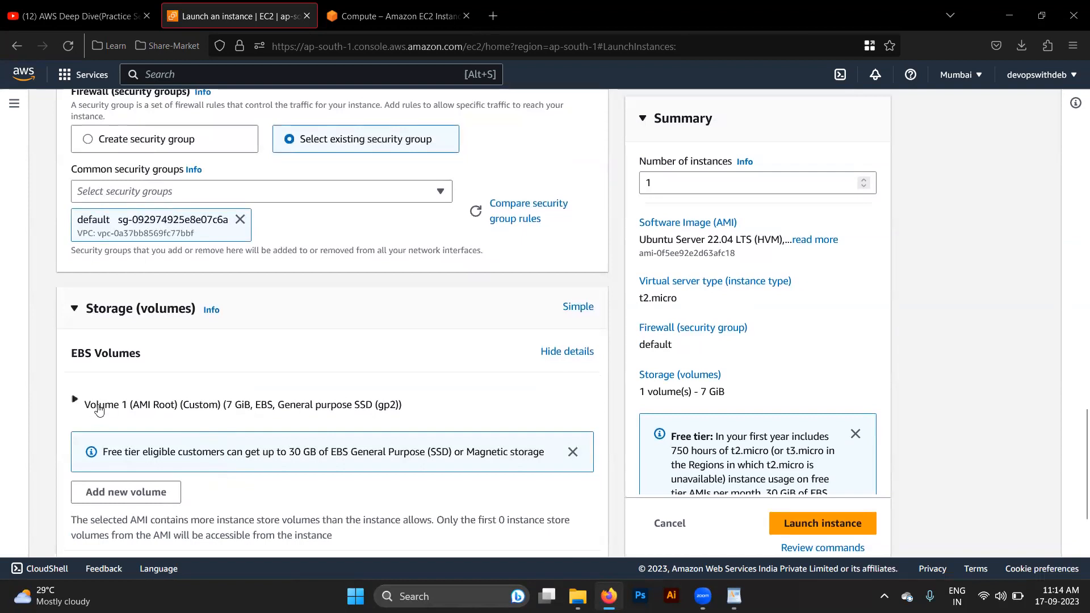
left_click(73, 401)
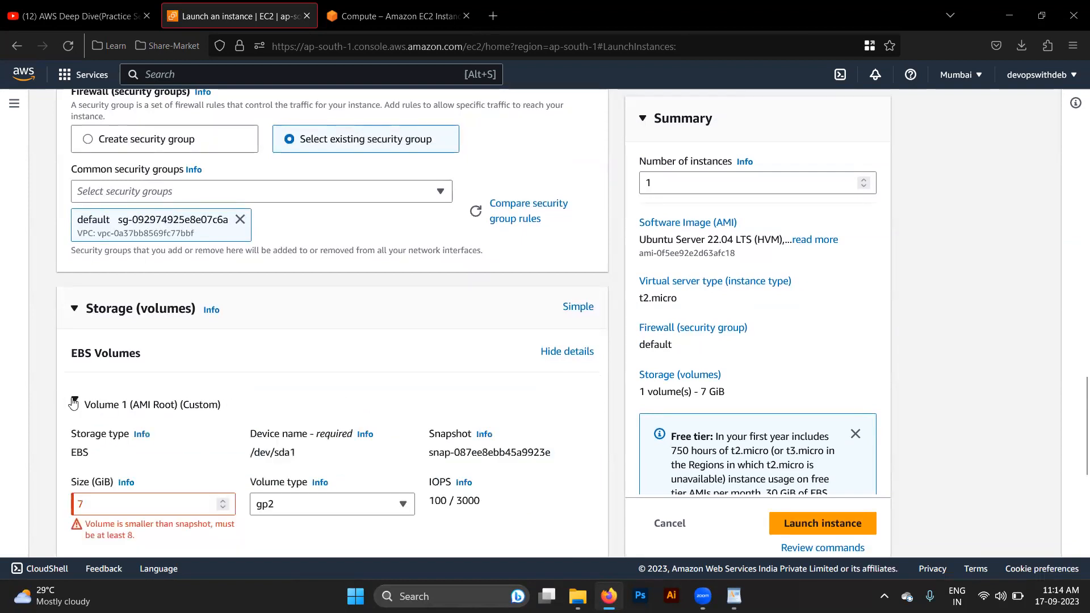
scroll(166, 506, "down", 1)
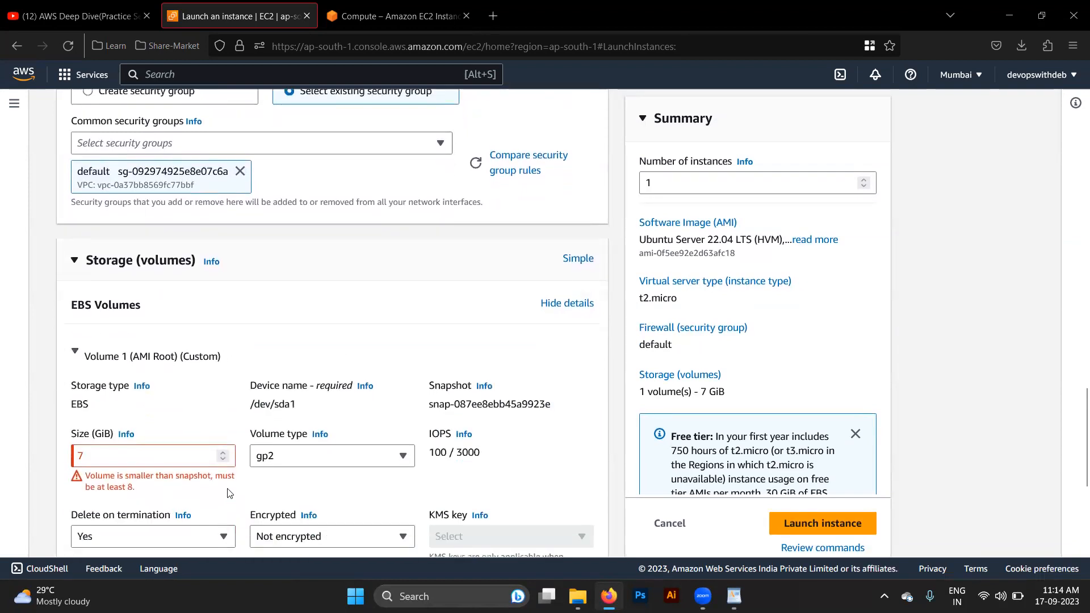
left_click(123, 456)
key("BackSpace")
type("8")
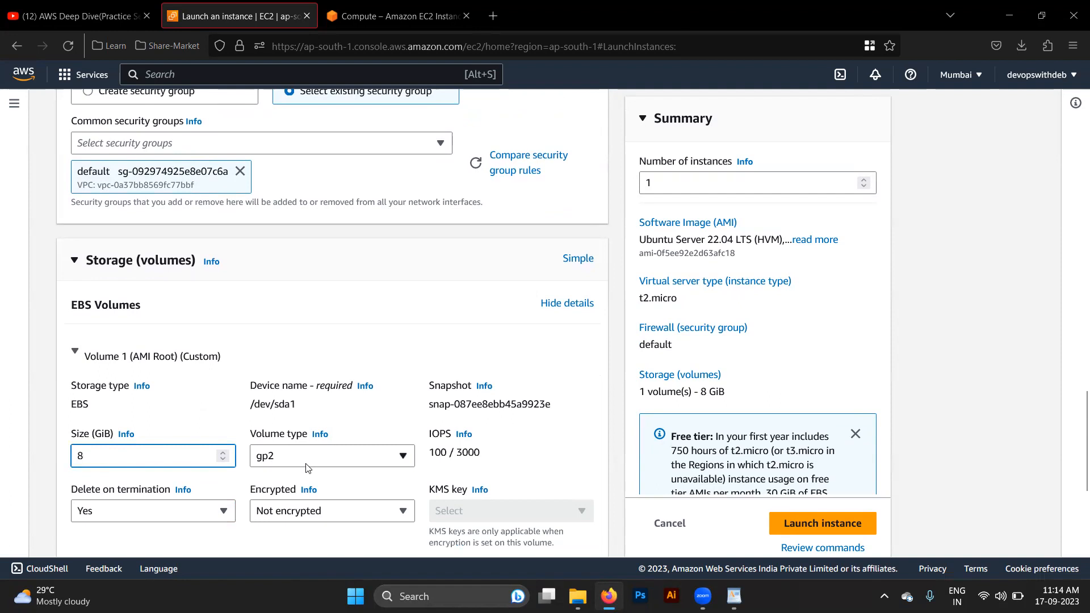
scroll(307, 467, "down", 2)
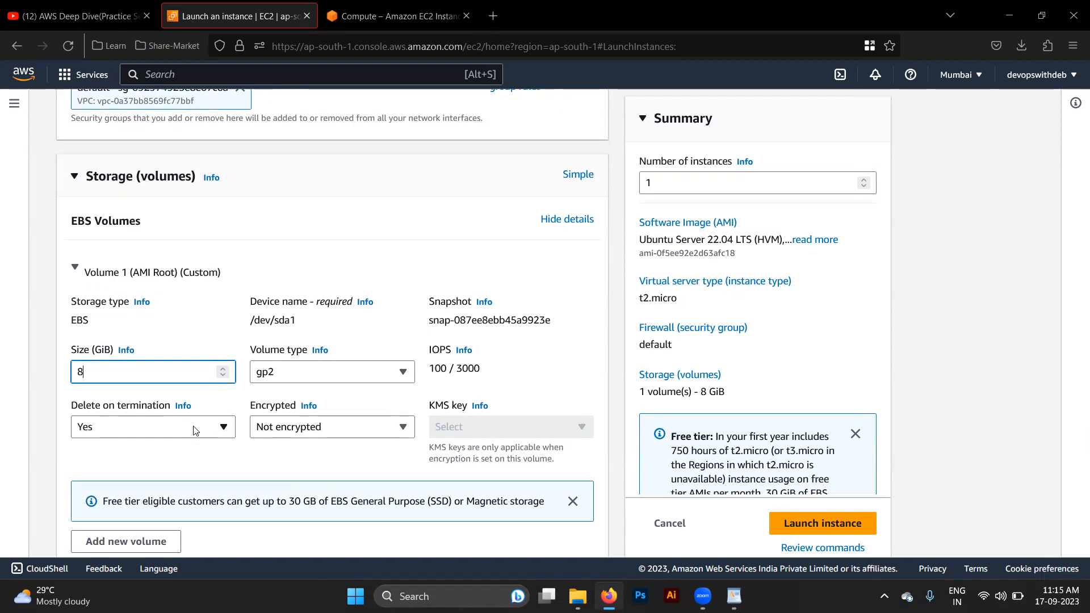
- Examine the root volume's type options and the advanced launch details down to the user data section
left_click(288, 370)
left_click(287, 370)
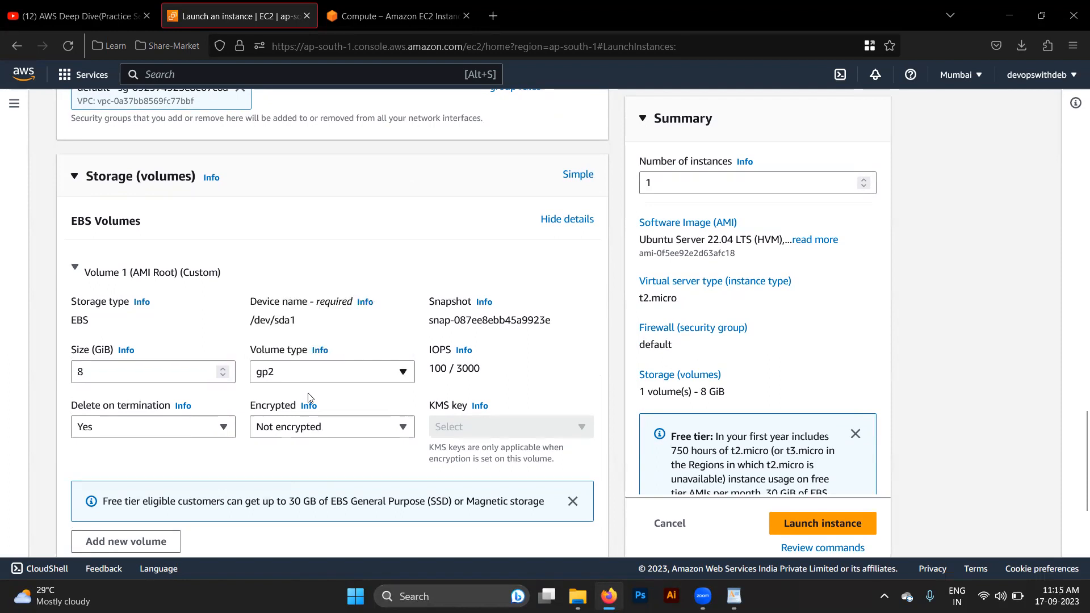
scroll(329, 422, "down", 3)
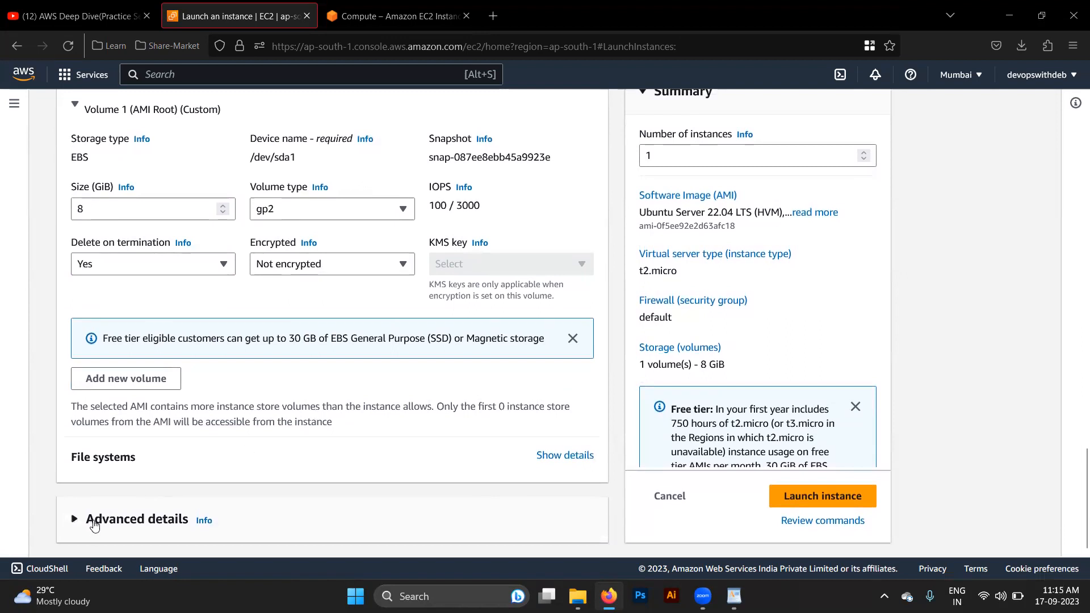
left_click(95, 519)
scroll(94, 527, "down", 5)
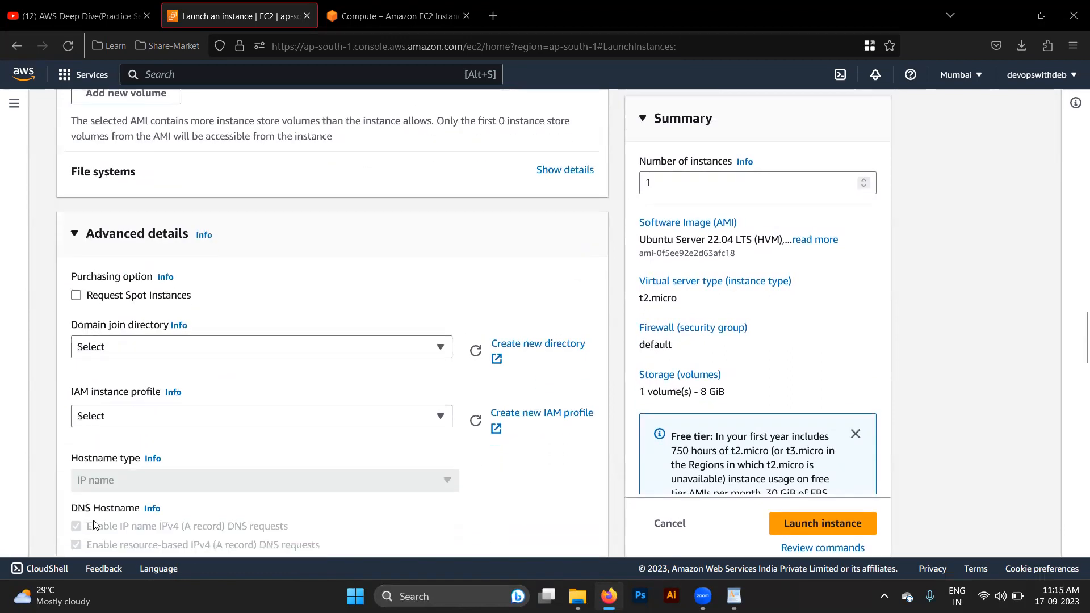
scroll(94, 526, "down", 15)
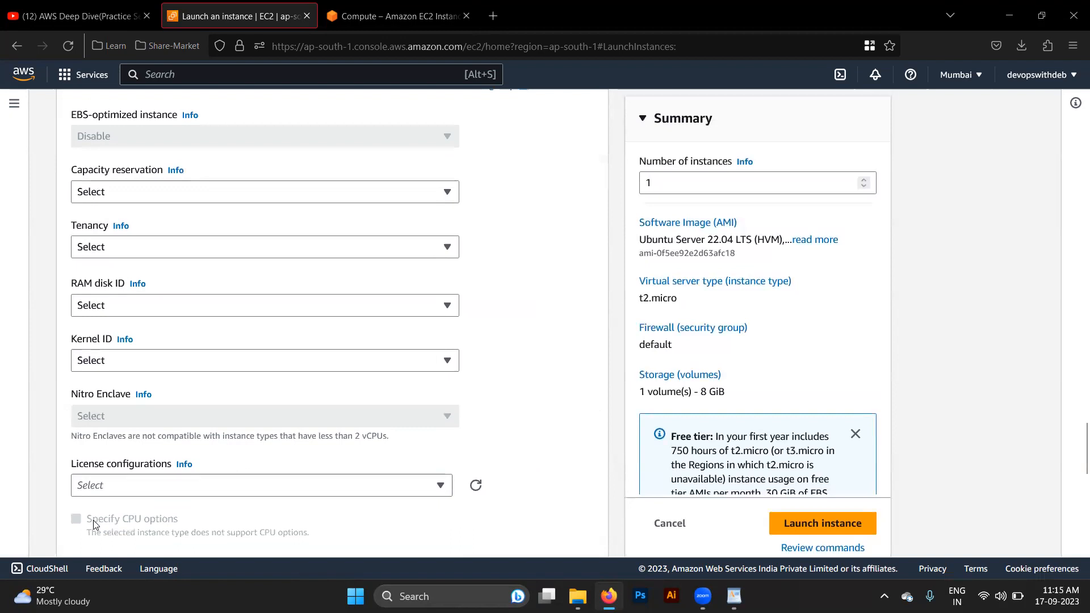
scroll(96, 550, "up", 2)
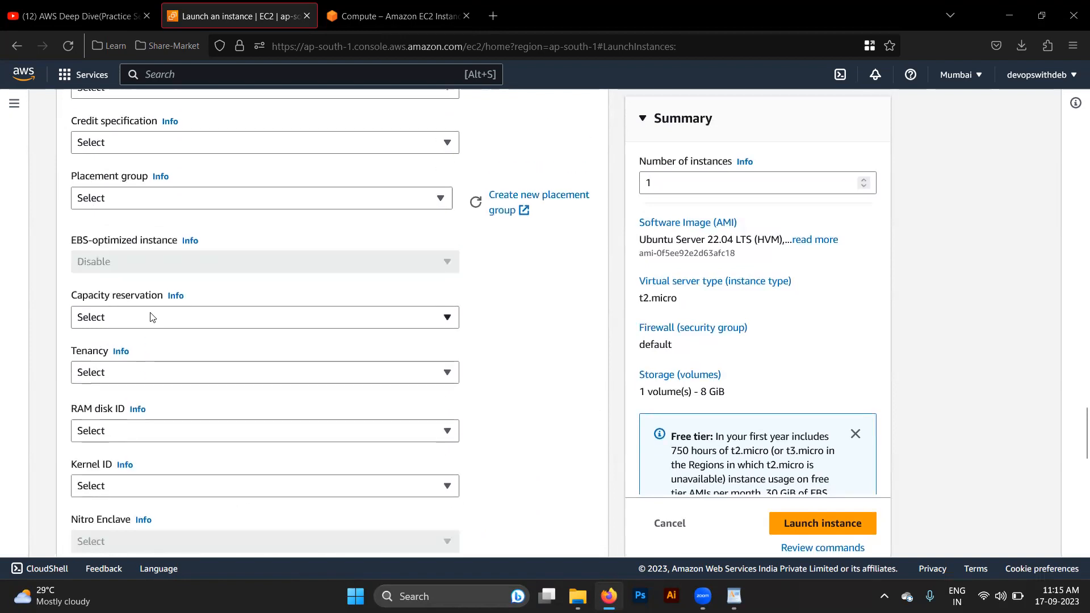
scroll(151, 313, "down", 10)
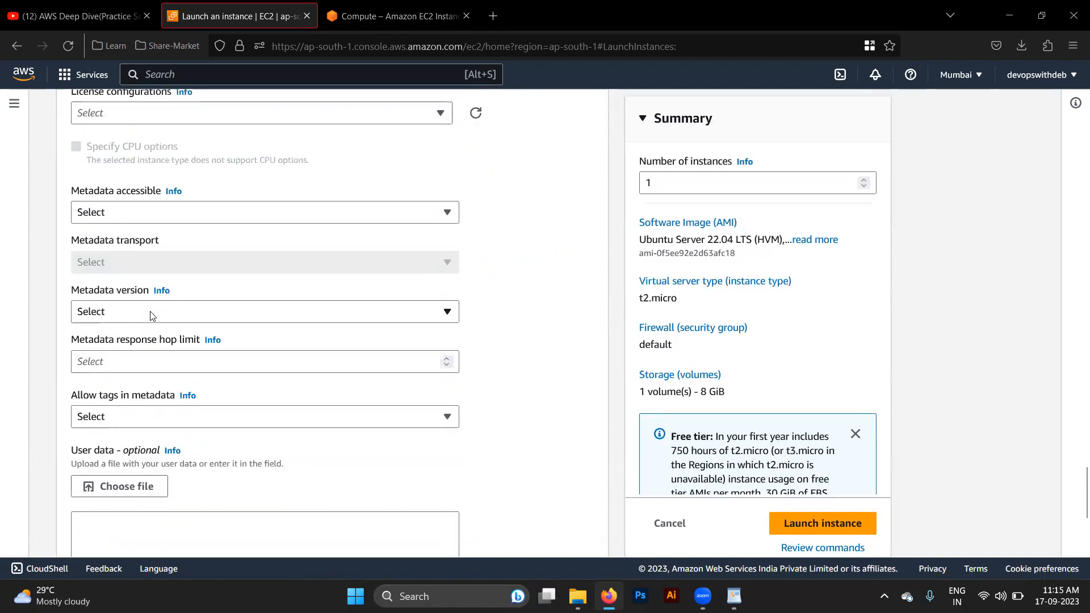
scroll(151, 314, "down", 5)
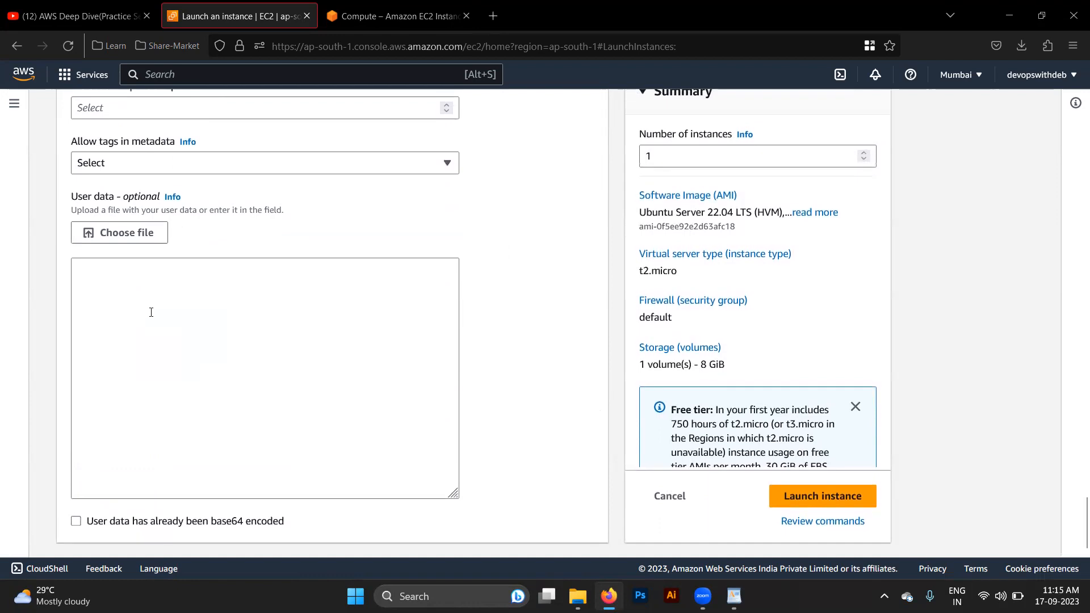
scroll(348, 377, "up", 14)
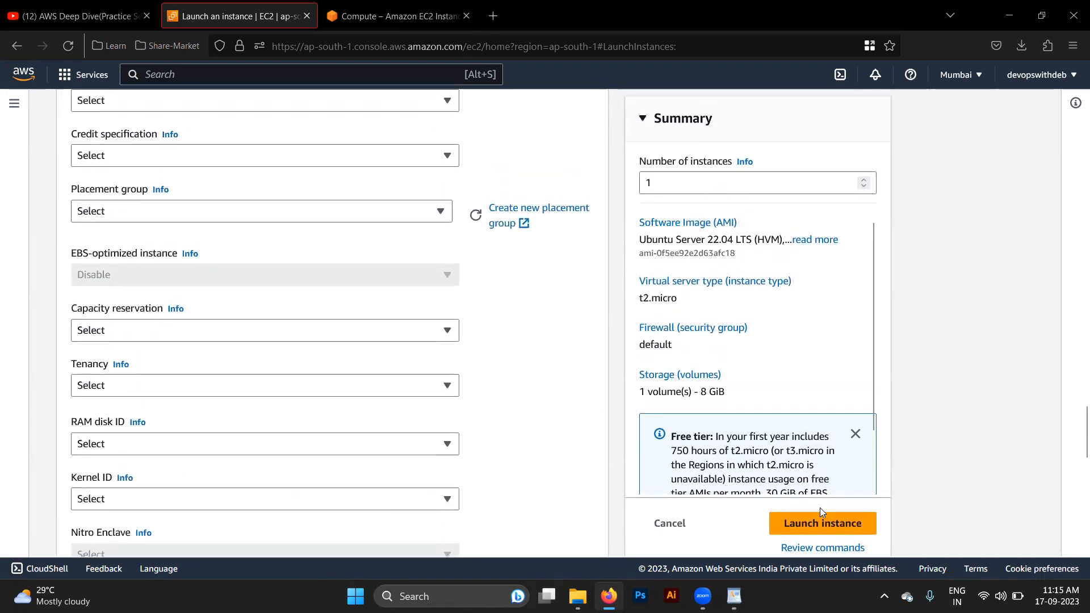
- Launch the configured instance and open the list of all instances
left_click(822, 527)
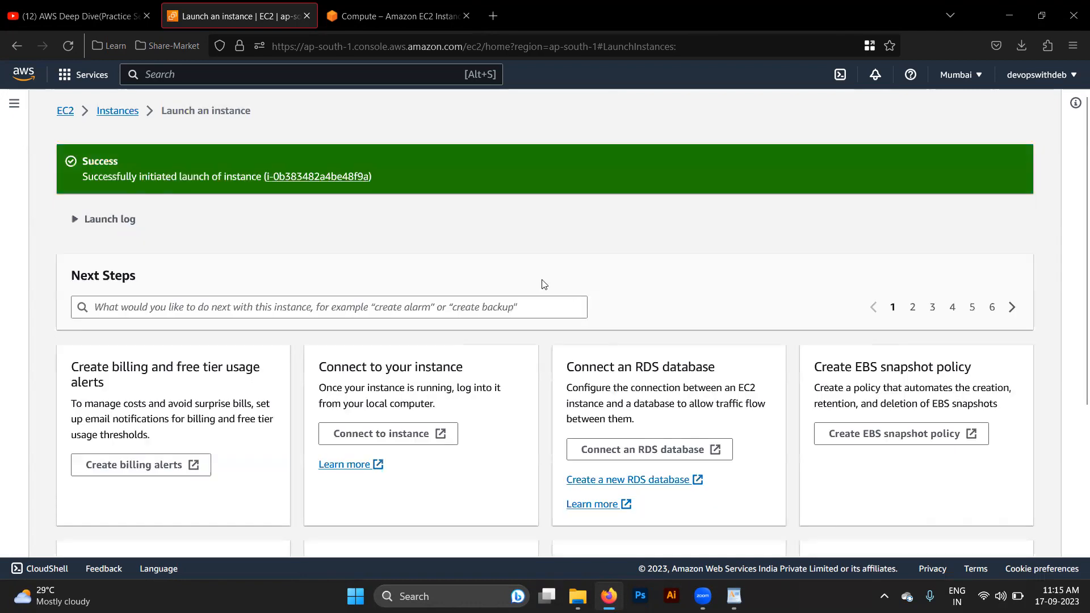
scroll(496, 331, "down", 4)
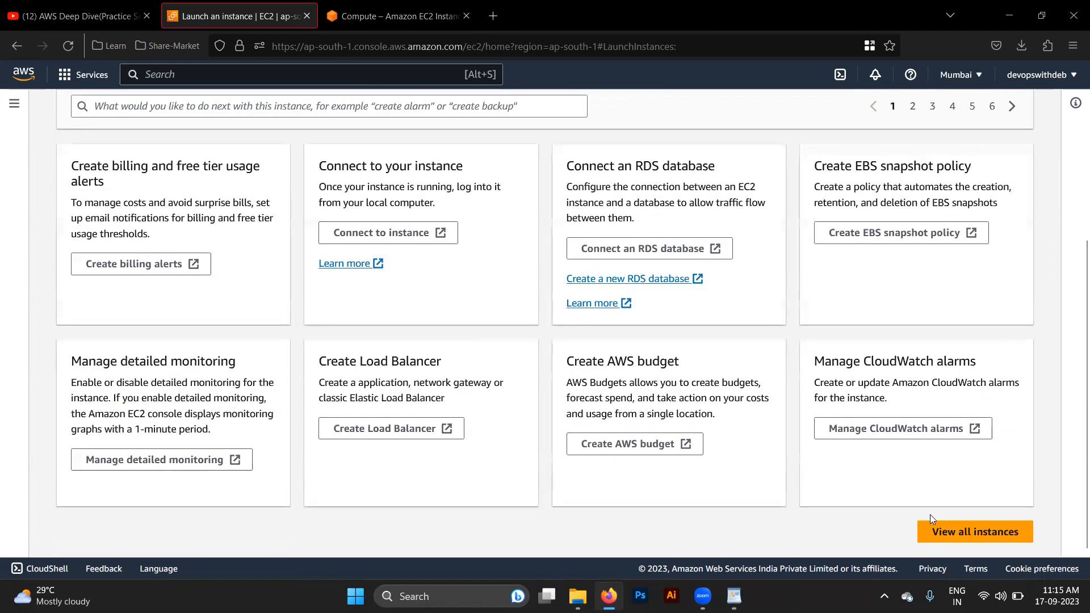
left_click(958, 533)
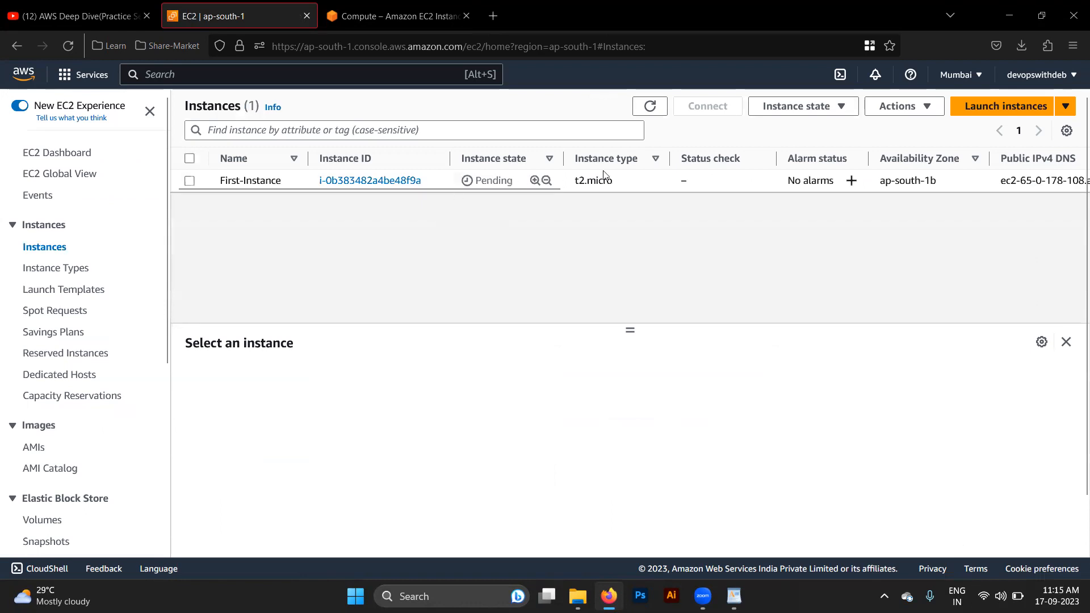
- Refresh the instance list, select First-Instance and copy its public IPv4 address
left_click(639, 182)
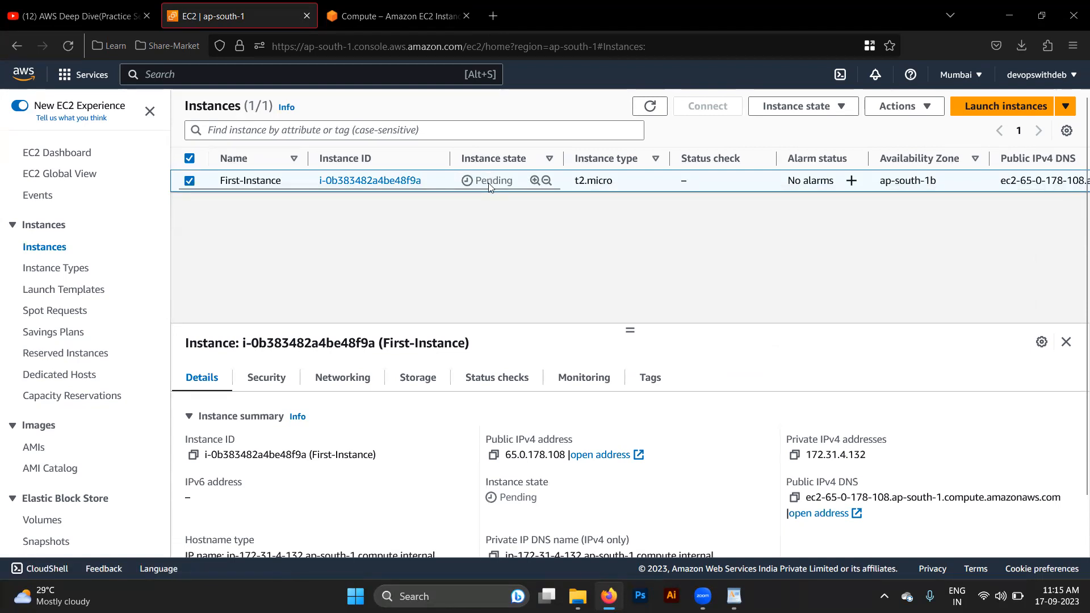
left_click(654, 106)
left_click(653, 106)
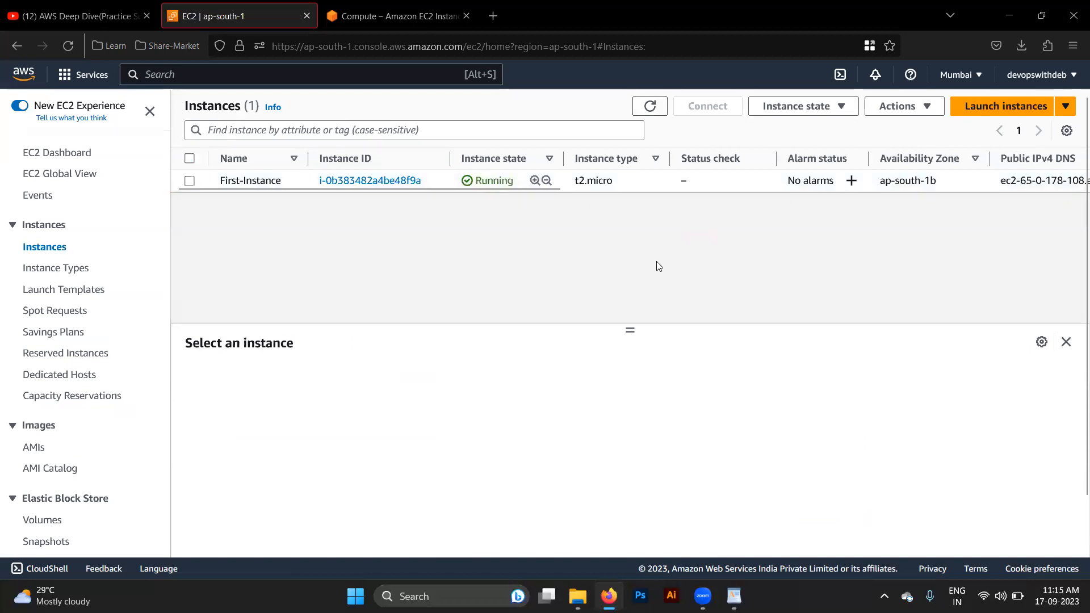
double_click(491, 180)
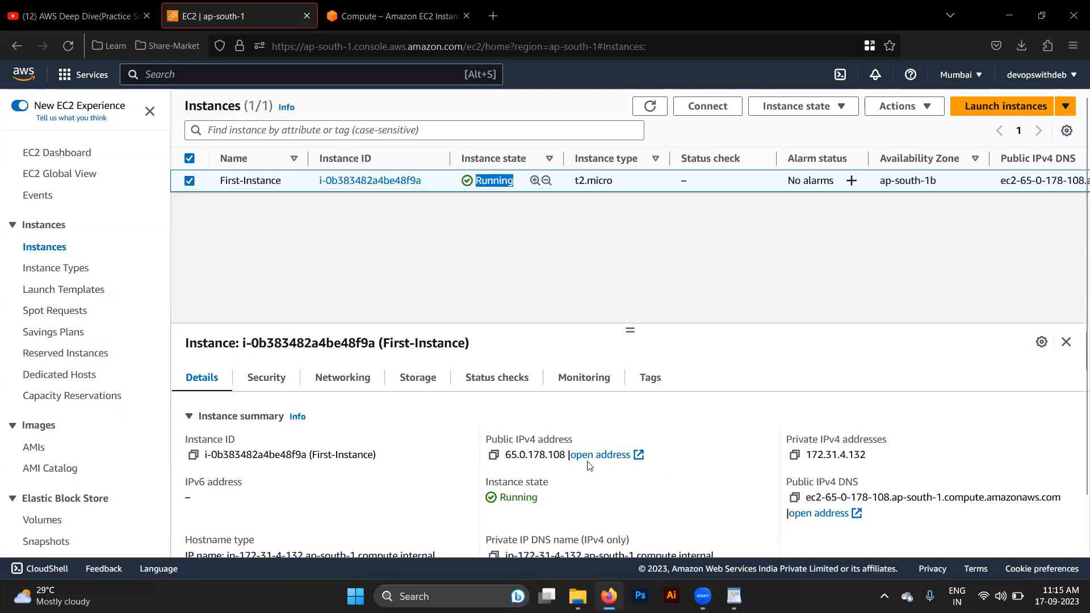
left_click(494, 455)
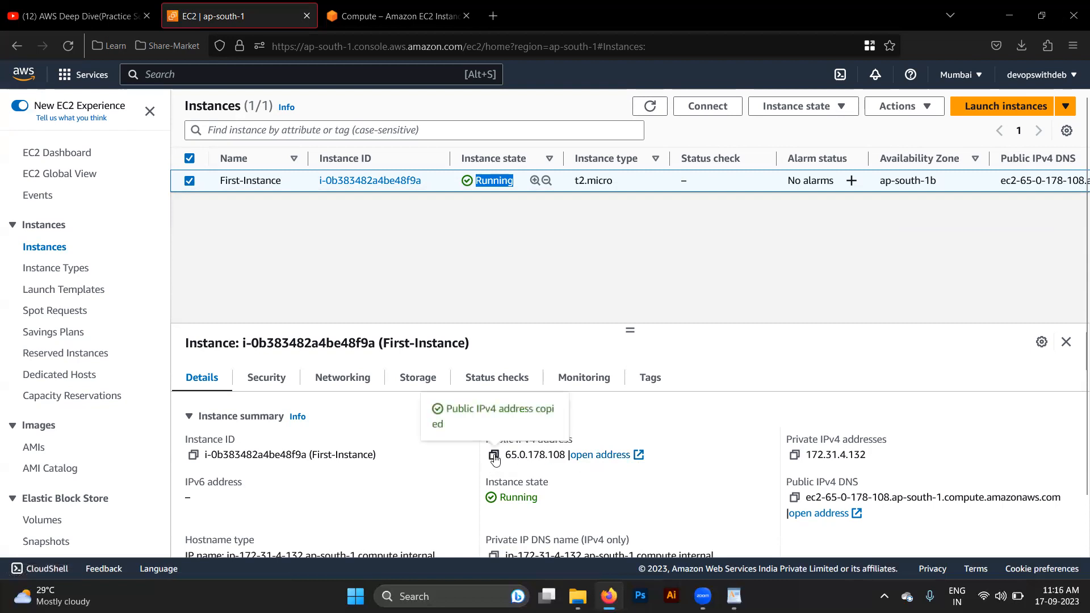
- Open the Terminal app and change the working directory to Downloads
key("super+s")
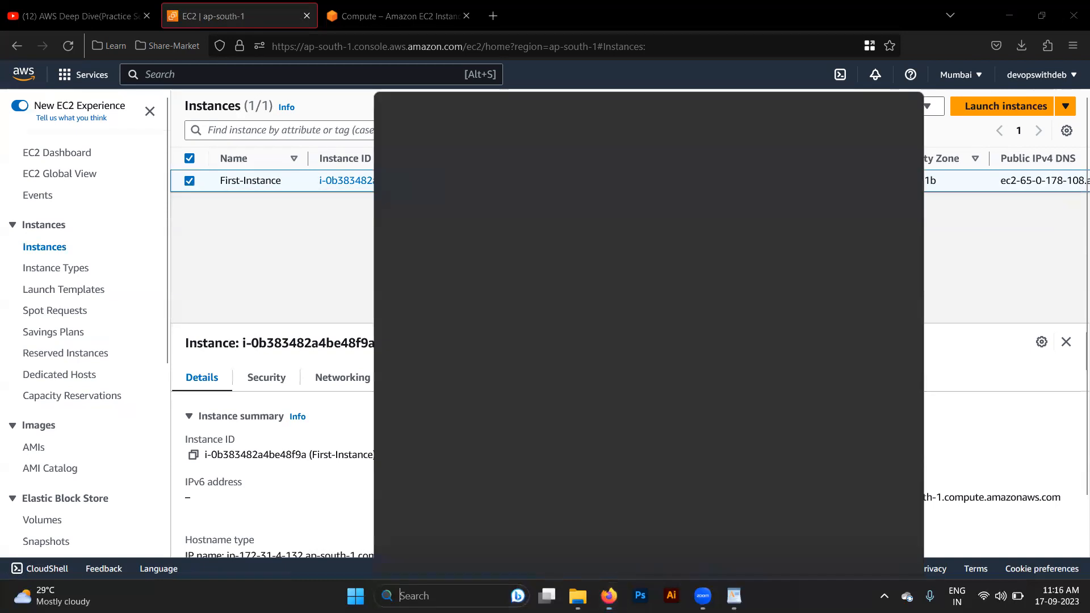
type("terminal")
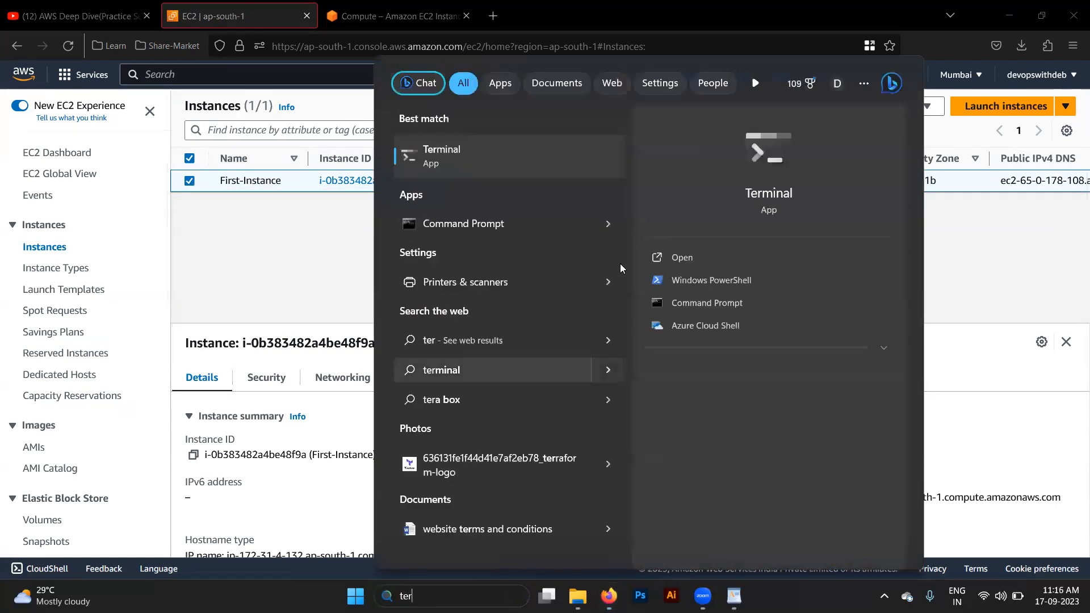
left_click(449, 154)
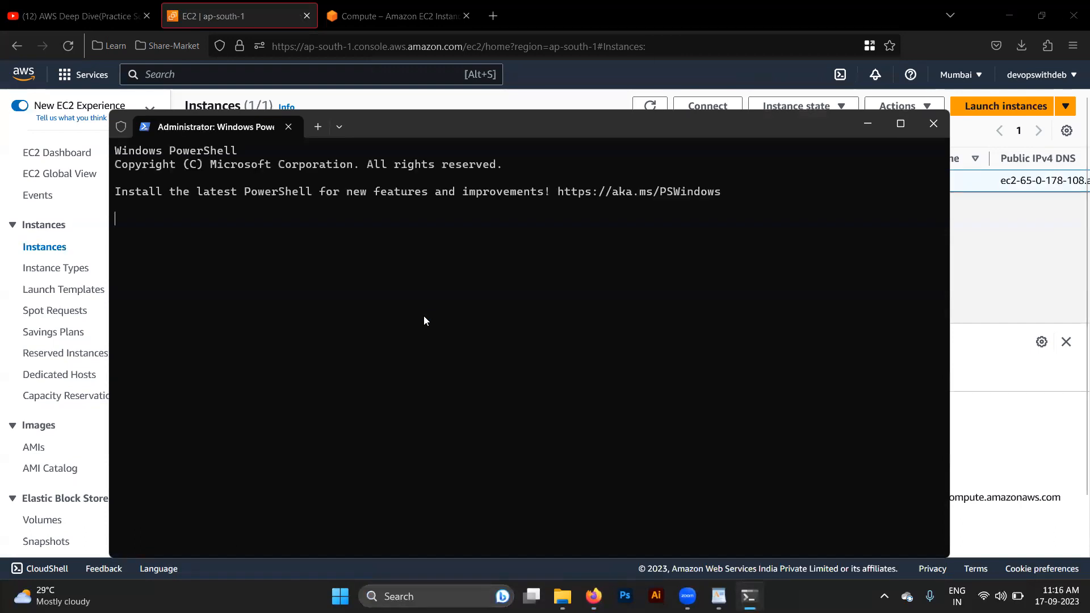
type("ssh -i")
key("BackSpace")
key("BackSpace")
key("BackSpace")
key("BackSpace")
key("BackSpace")
key("BackSpace")
type("cd DO")
key("BackSpace")
type("ownloads")
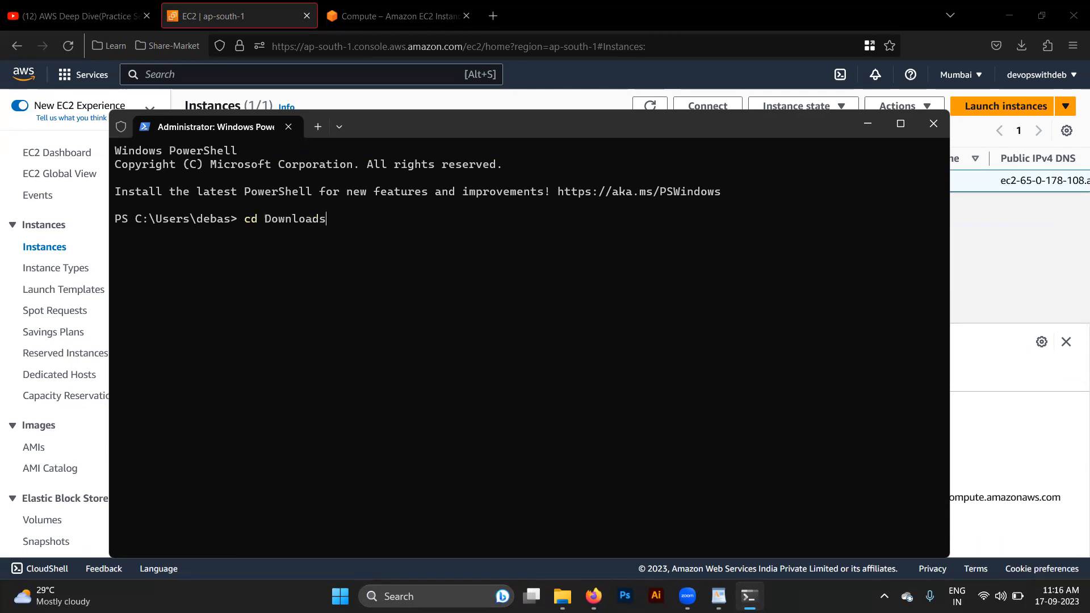
key("Return")
- Begin an ssh command that uses the identity file .\Devopswithdeb.pem and the login name ubuntu
type("ssh pi")
key("BackSpace")
key("BackSpace")
type("-idev")
key("Tab")
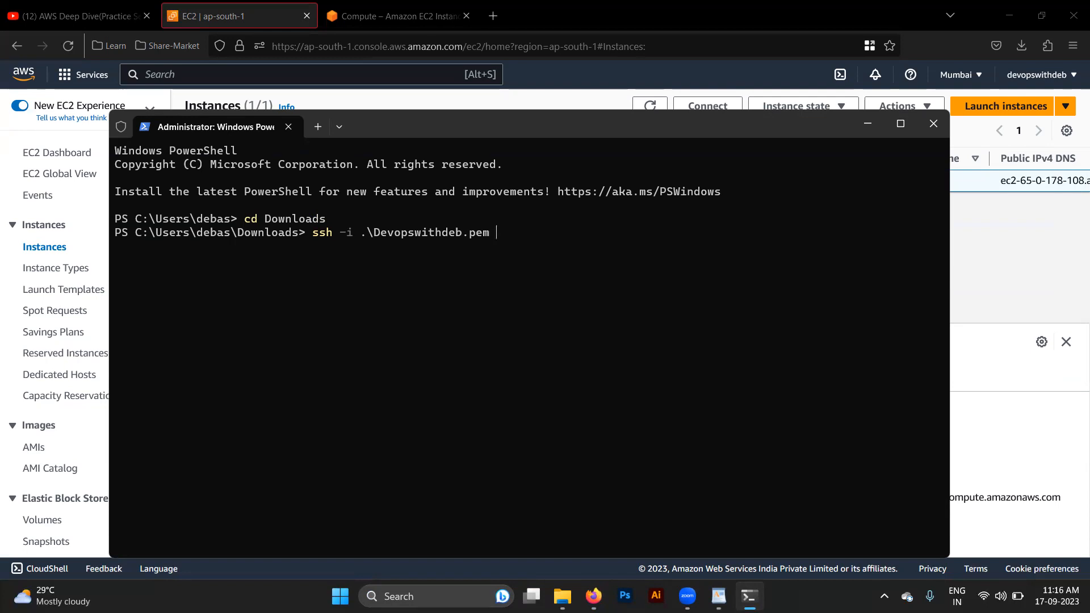
key("alt+Tab")
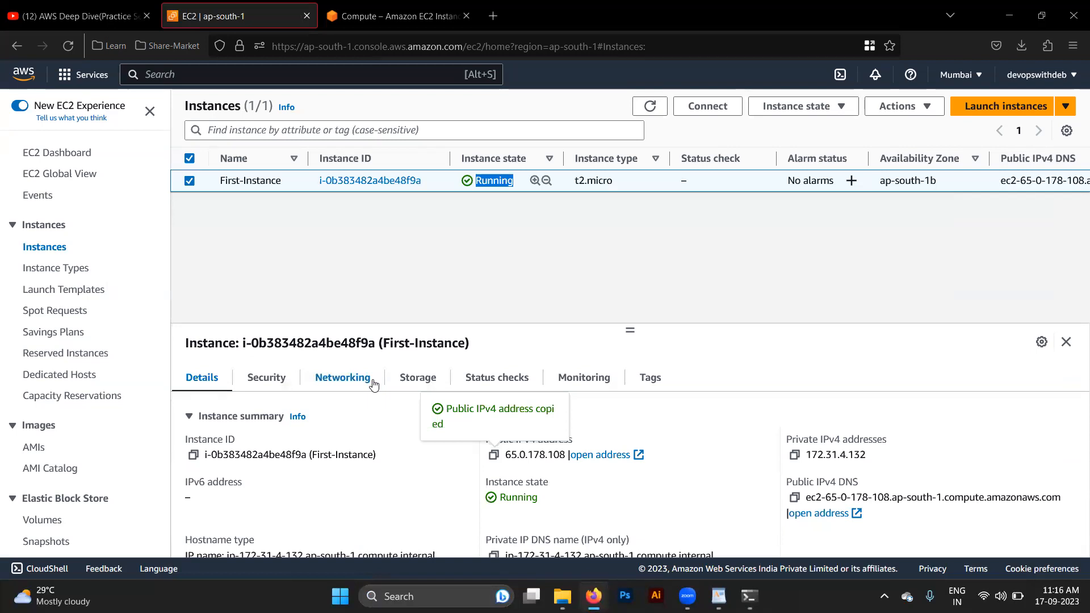
key("alt+Tab")
type("ubuntu")
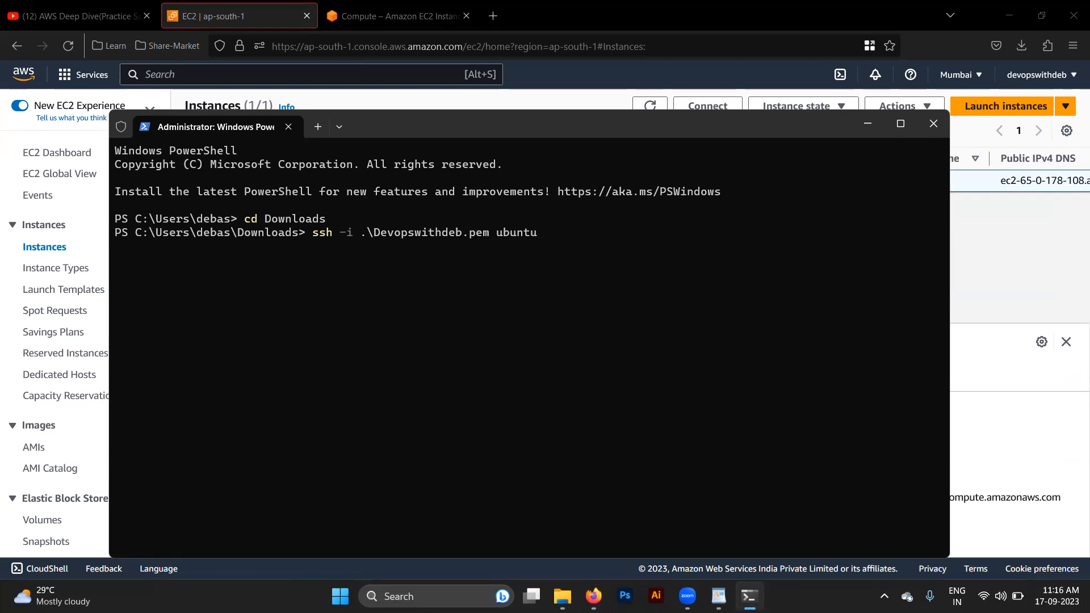
- Switch to the WordPad notes and add the line "Ubuntu AMI = ubuntu" below Bootstrap script, separated by a blank line
key("alt+Tab")
key("alt+Tab")
key("Tab")
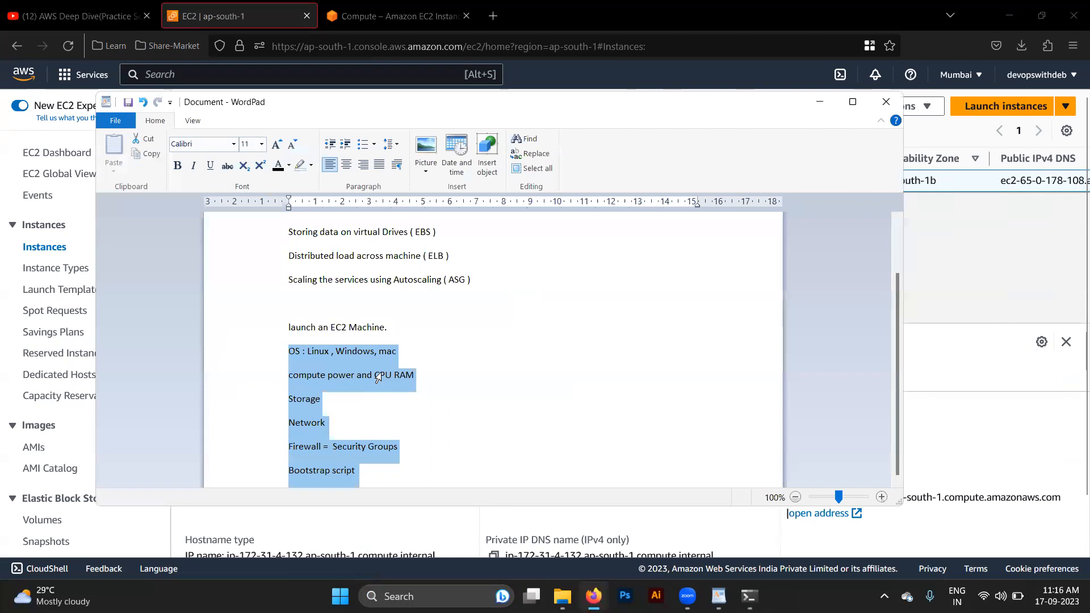
left_click(443, 427)
key("Right")
key("Right")
key("Right")
key("Return")
key("Return")
type("Ubuntu AMI = ubuntu")
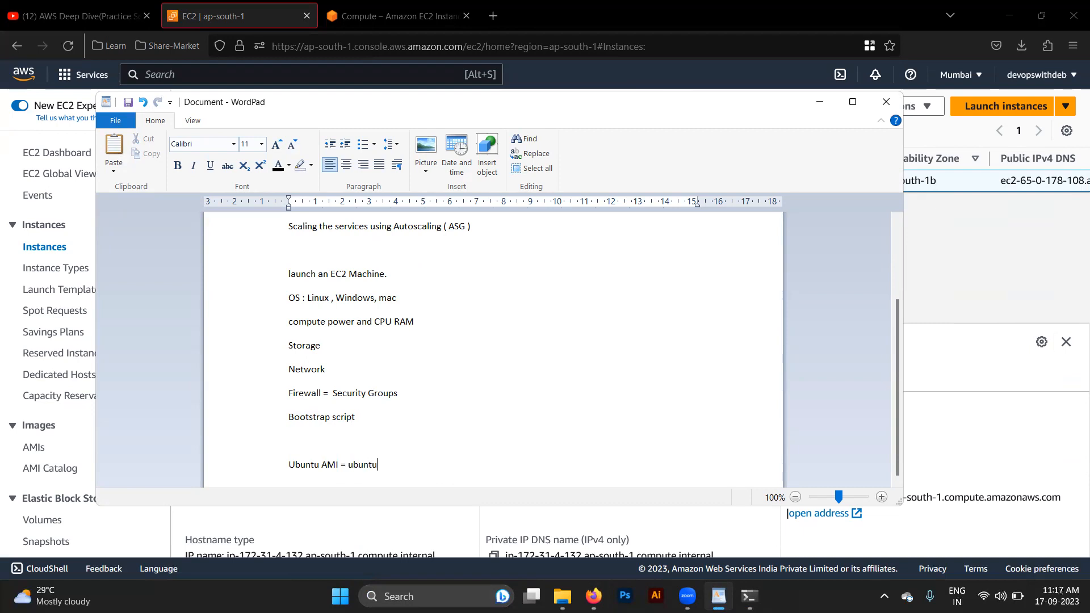
- Add the line "Amzon AMI = ec2-user" under the Ubuntu AMI entry in the notes
key("Return")
type("Amzon AMI =")
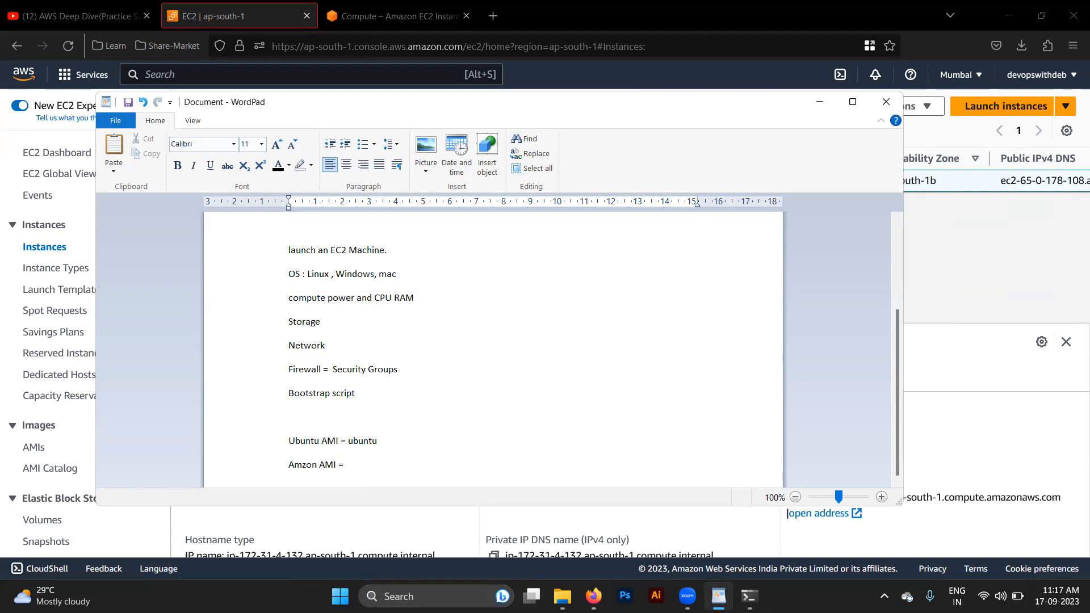
type(" ec2-user")
key("Return")
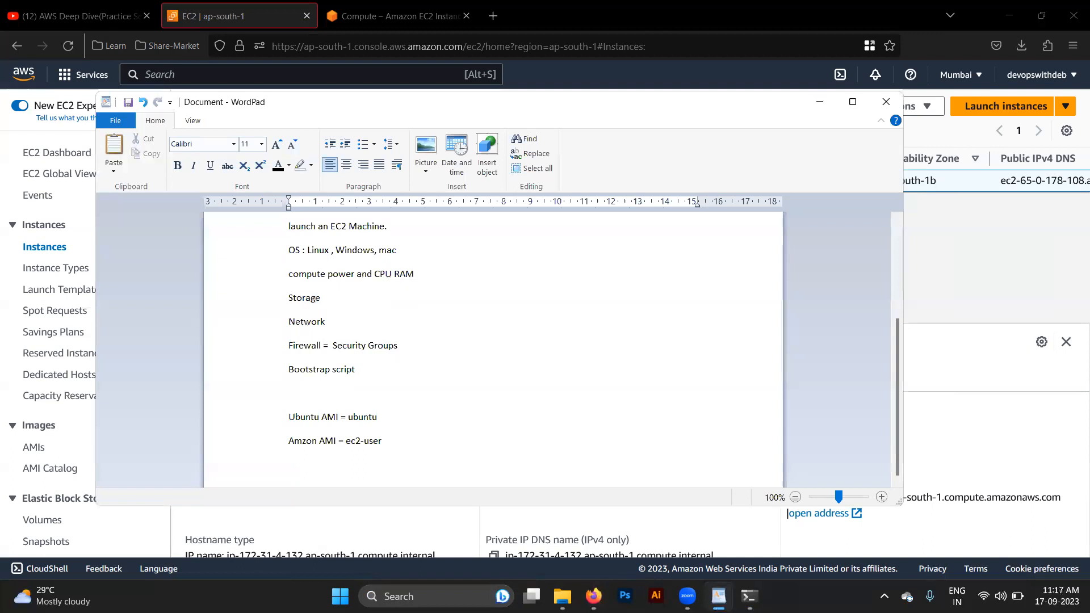
- Return to Terminal, try to complete the ssh target with @ and the copied public IPv4 address, and cancel the command
key("alt+Tab")
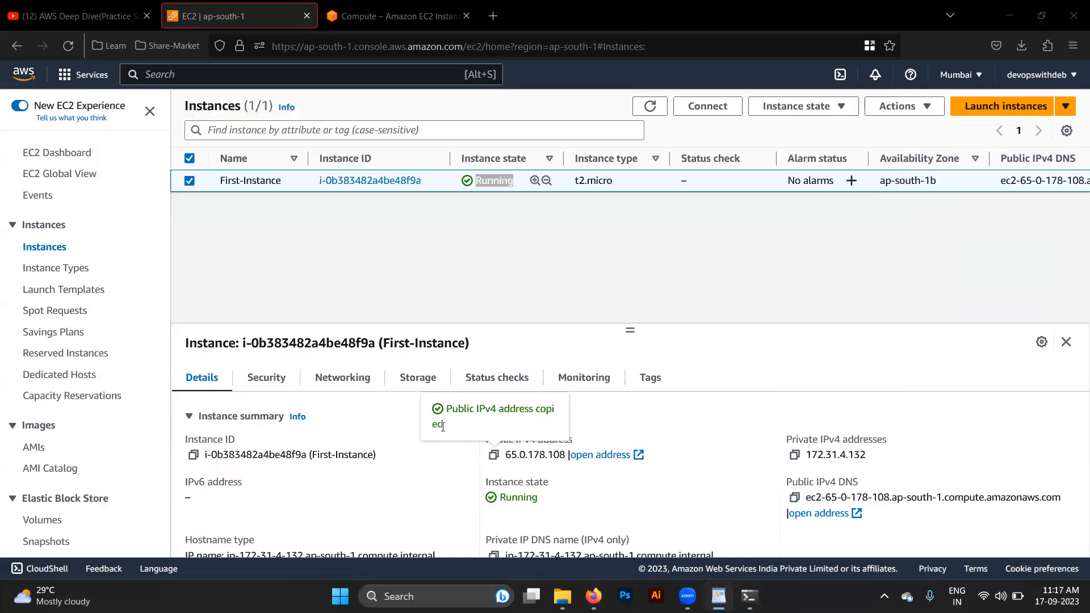
key("alt+Tab")
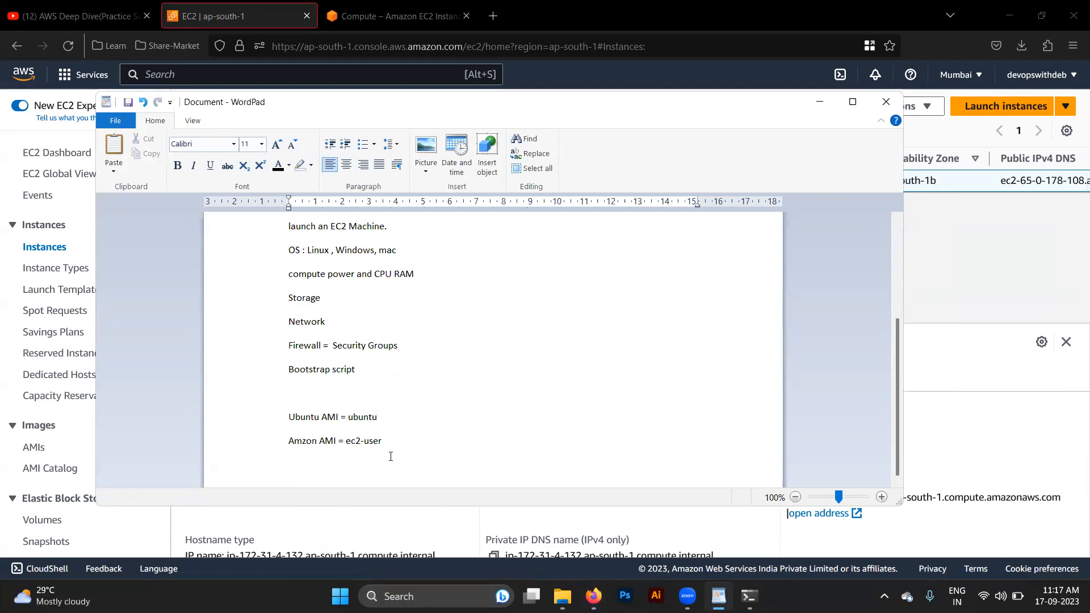
key("alt+Tab")
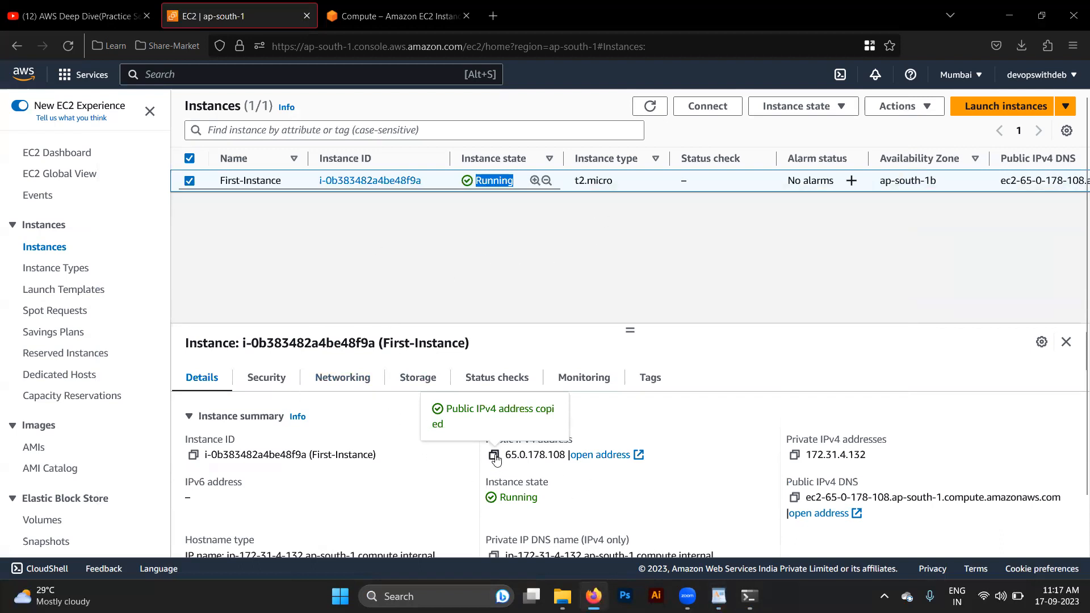
key("alt+Tab")
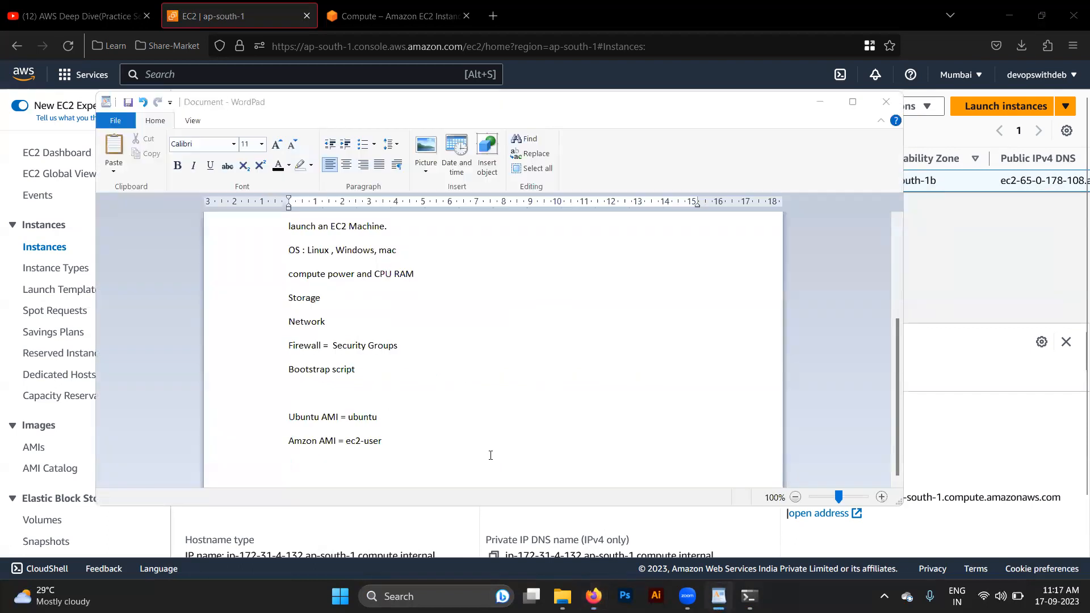
key("alt+Tab")
type("@")
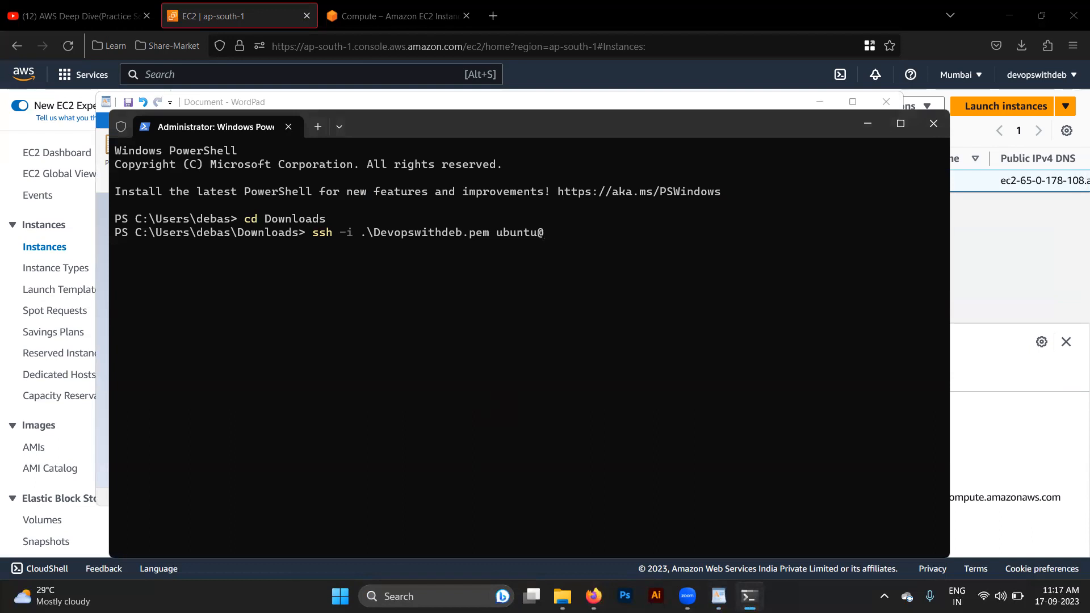
key("ctrl+v")
key("ctrl+c")
- Switch to the EC2 console in the browser and open the default security group from First-Instance's security details
key("alt+Tab")
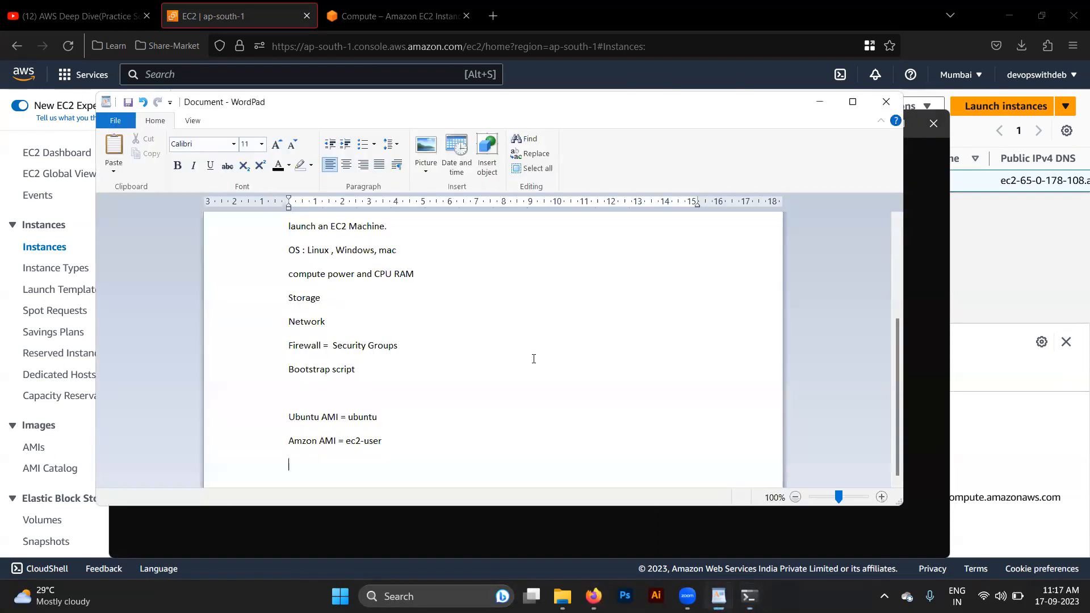
left_click(1028, 291)
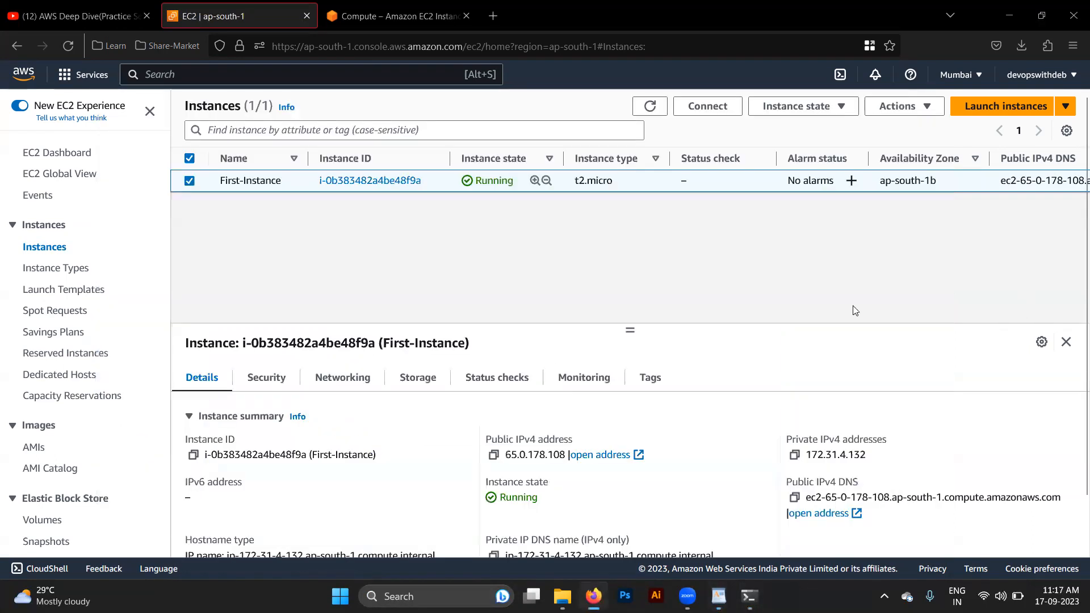
left_click(271, 386)
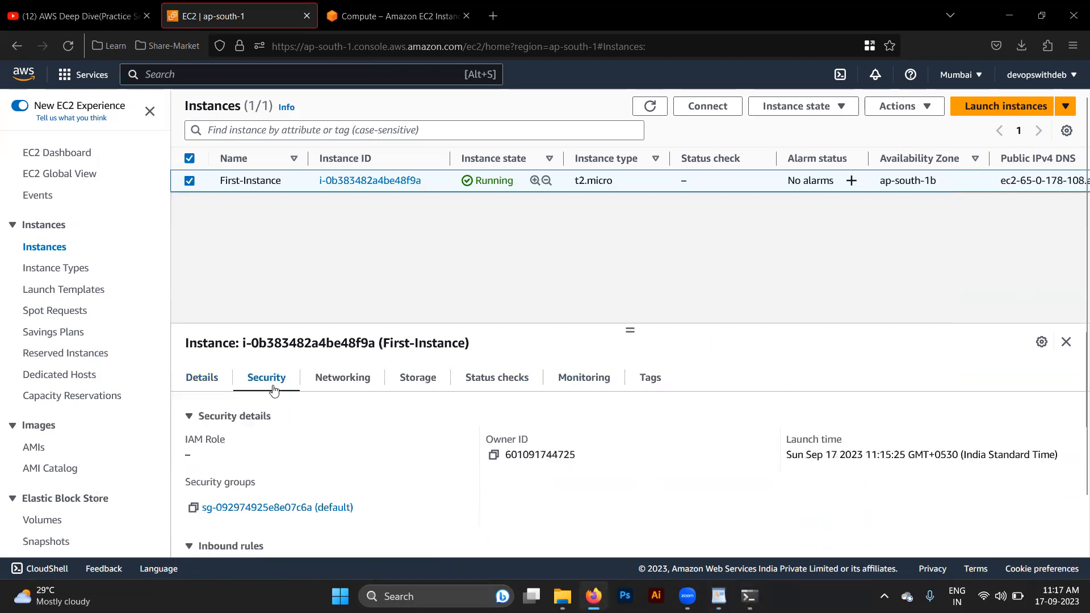
scroll(460, 460, "down", 1)
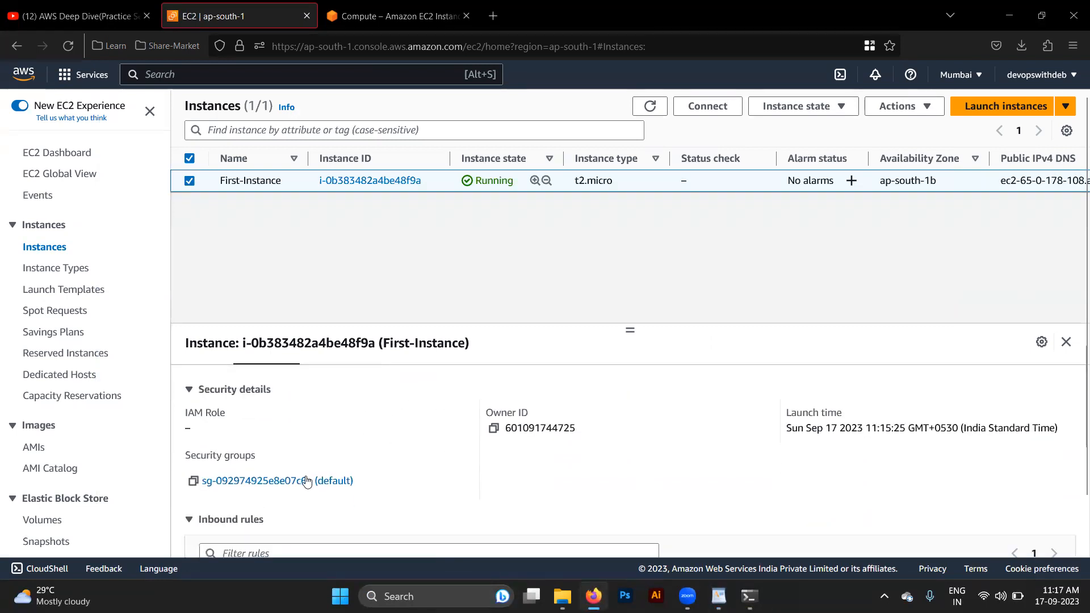
scroll(293, 481, "down", 5)
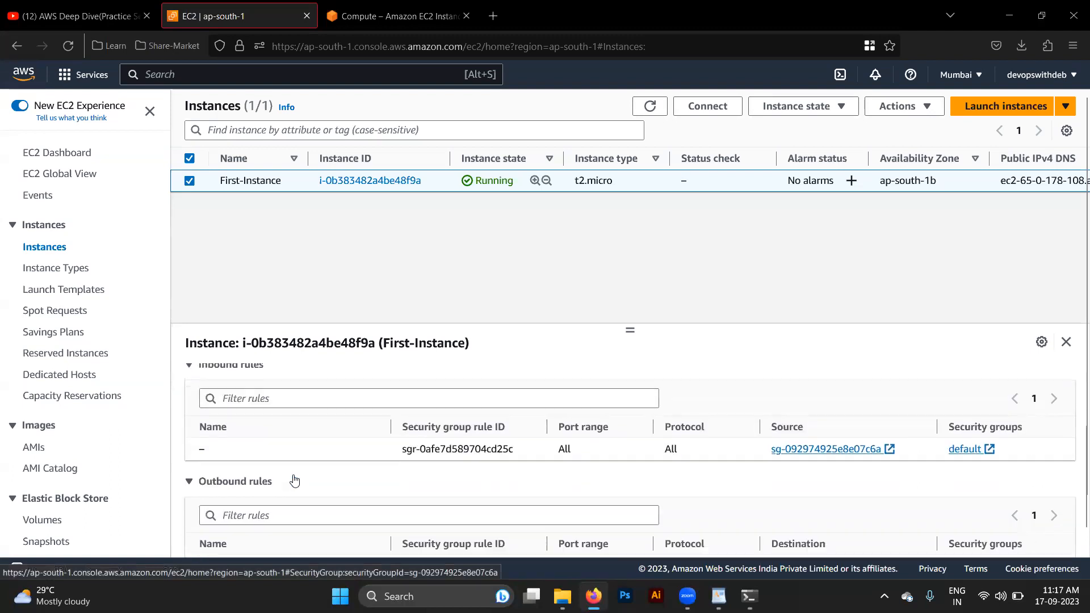
scroll(482, 441, "up", 4)
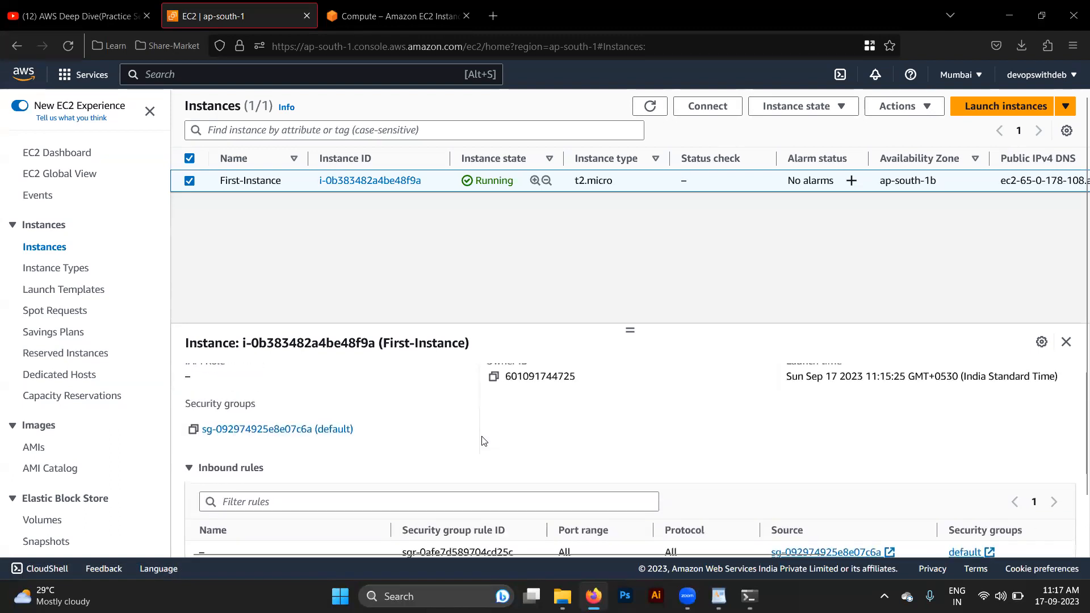
left_click(273, 429)
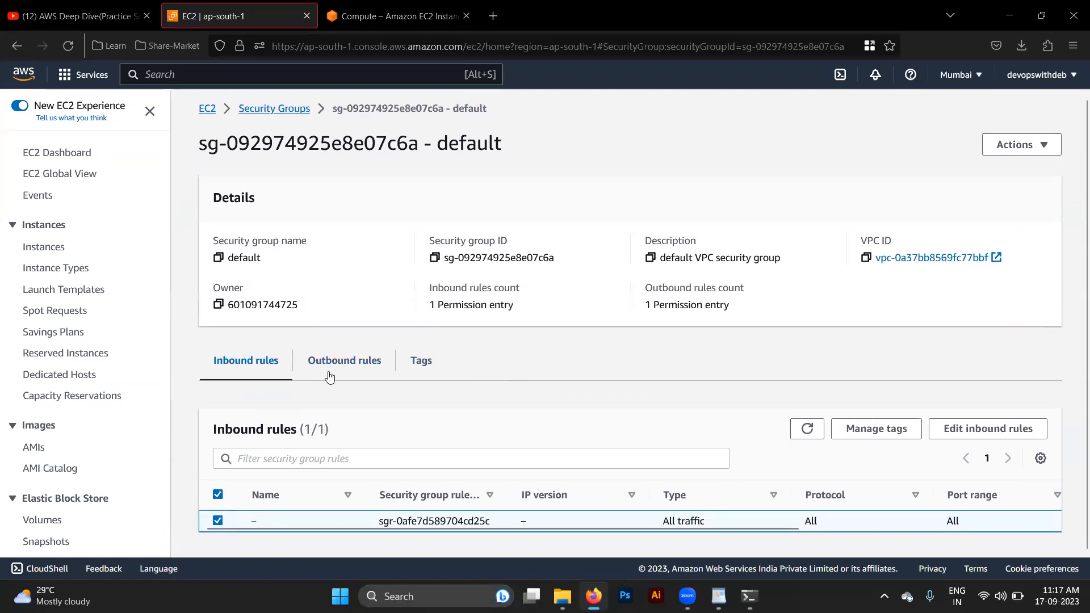
- Add an inbound rule of type SSH with source Anywhere-IPv4 to the default security group and save the rules
left_click(988, 431)
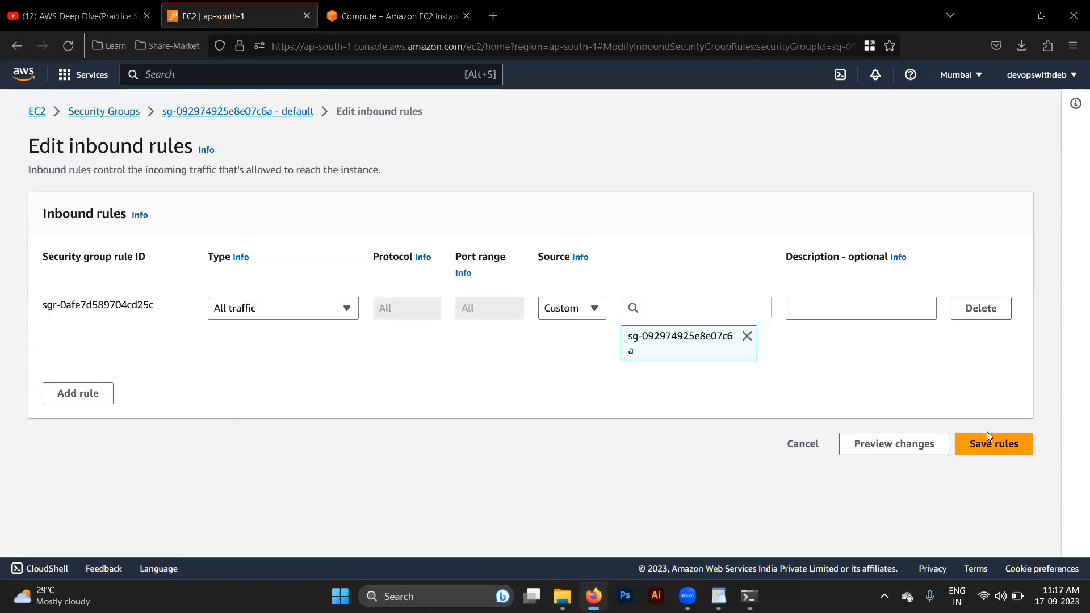
left_click(94, 392)
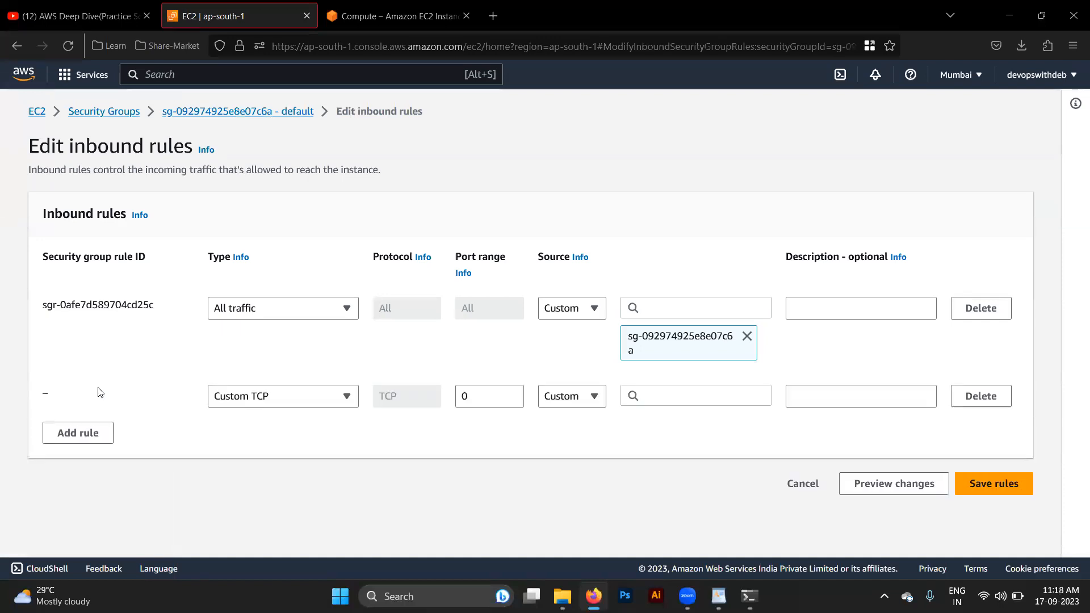
left_click(258, 392)
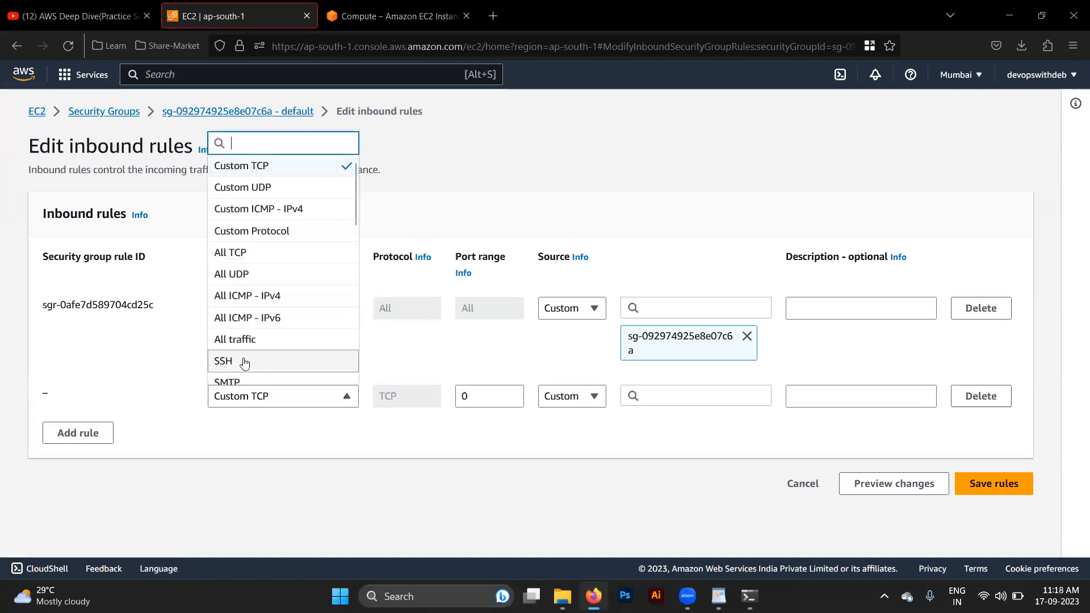
left_click(244, 361)
left_click(248, 399)
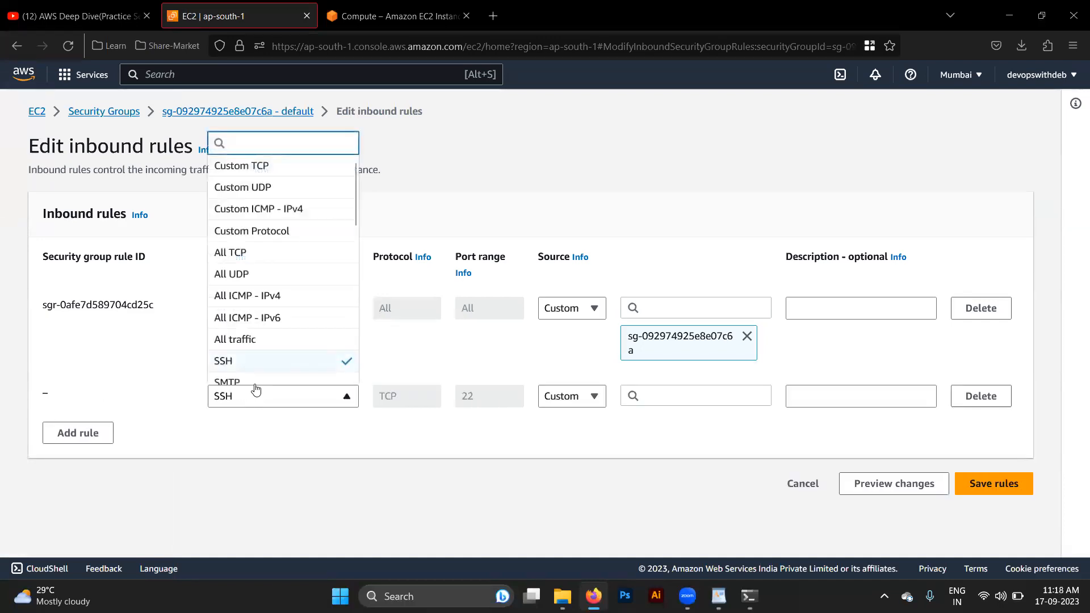
left_click(246, 366)
left_click(587, 397)
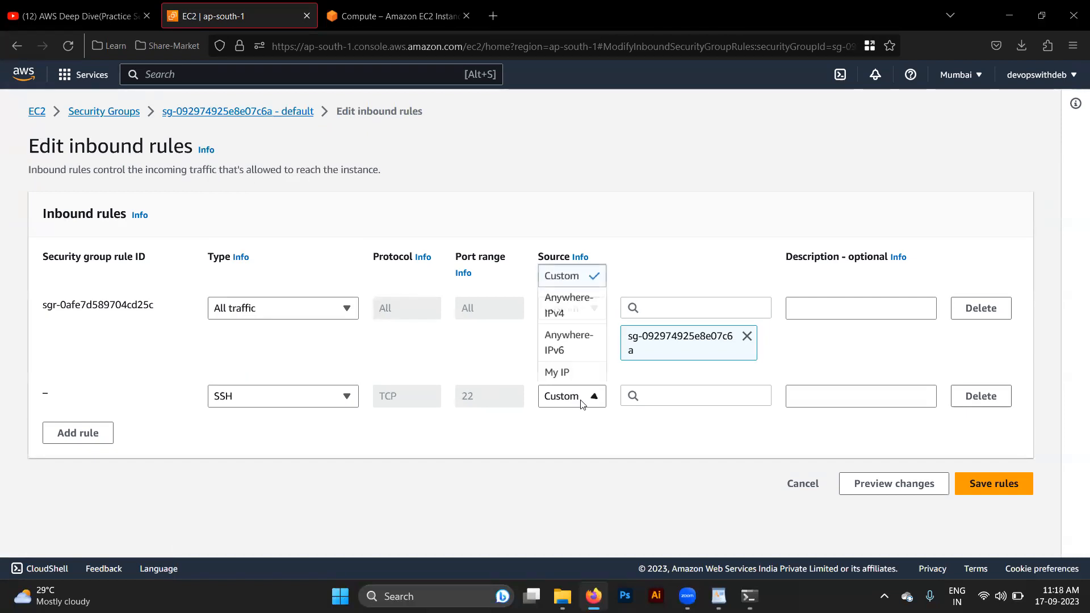
left_click(558, 315)
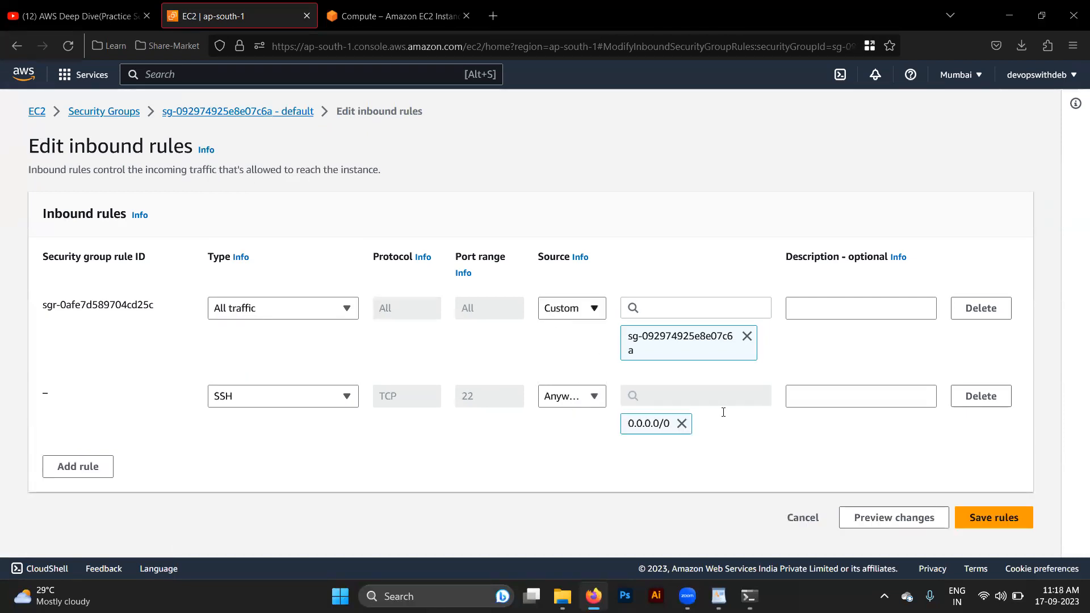
left_click(1002, 520)
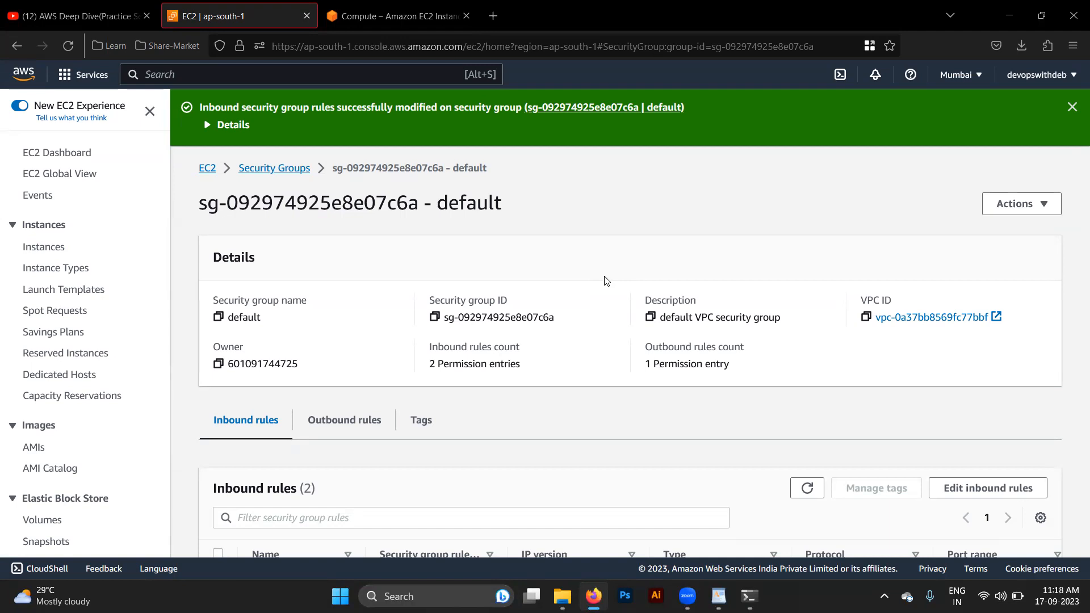
left_click(37, 253)
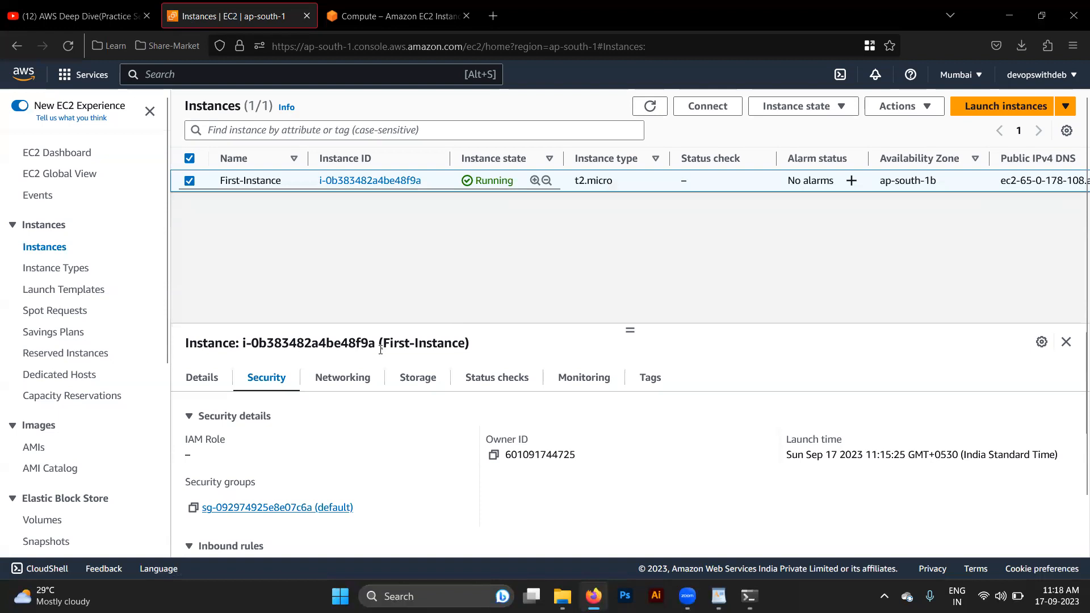
key("alt+Tab")
key("alt+Tab")
key("Tab")
key("Up")
key("Return")
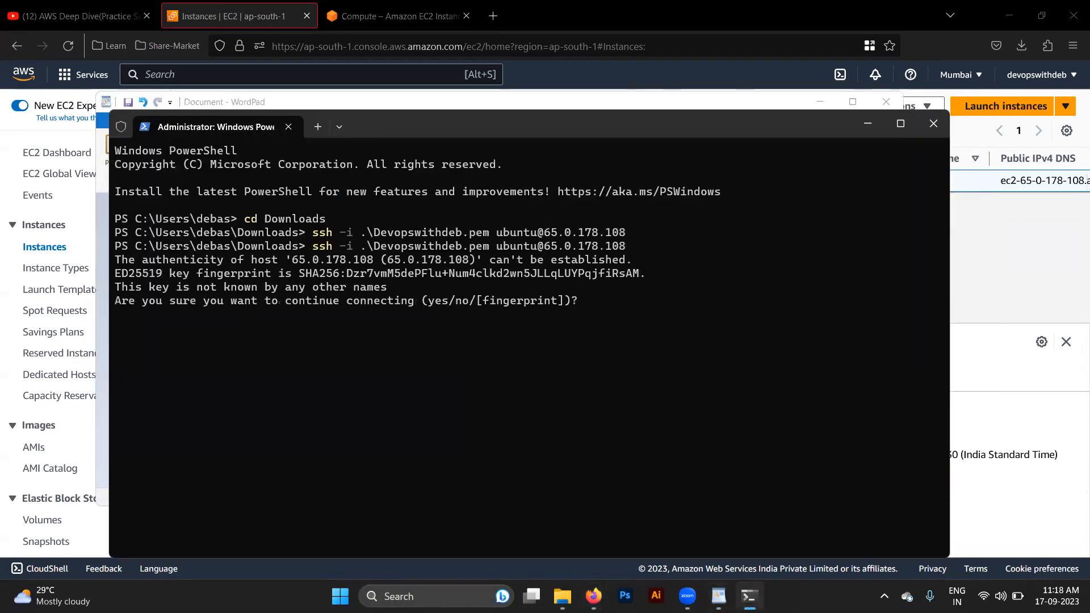
type("yes")
key("Return")
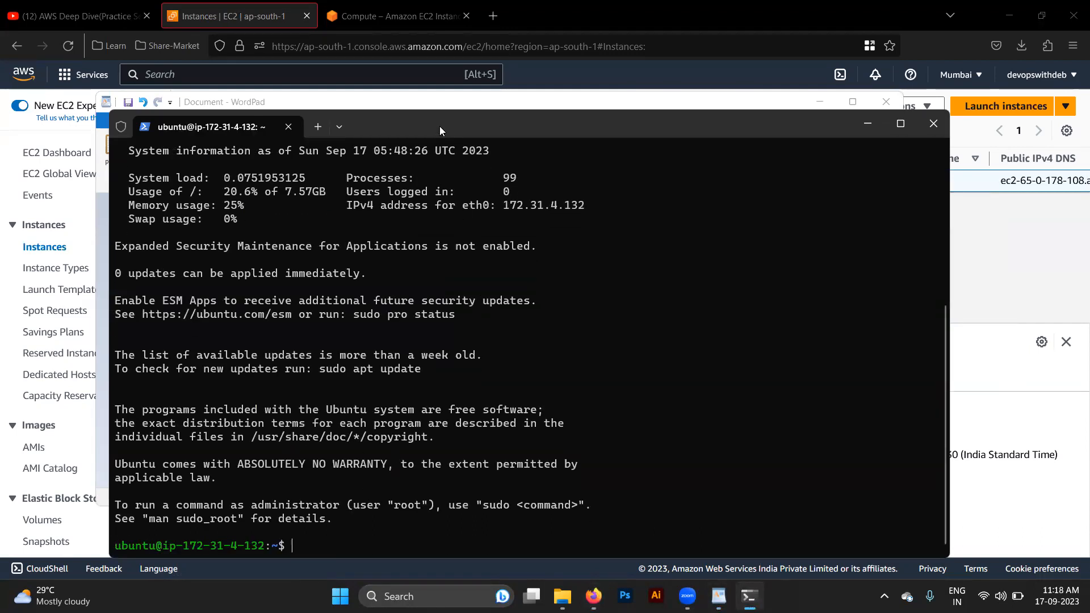
- Move the Terminal window up slightly, list the home directory with ls, and show the instance's routes with ip r
left_click_drag(440, 126, 442, 91)
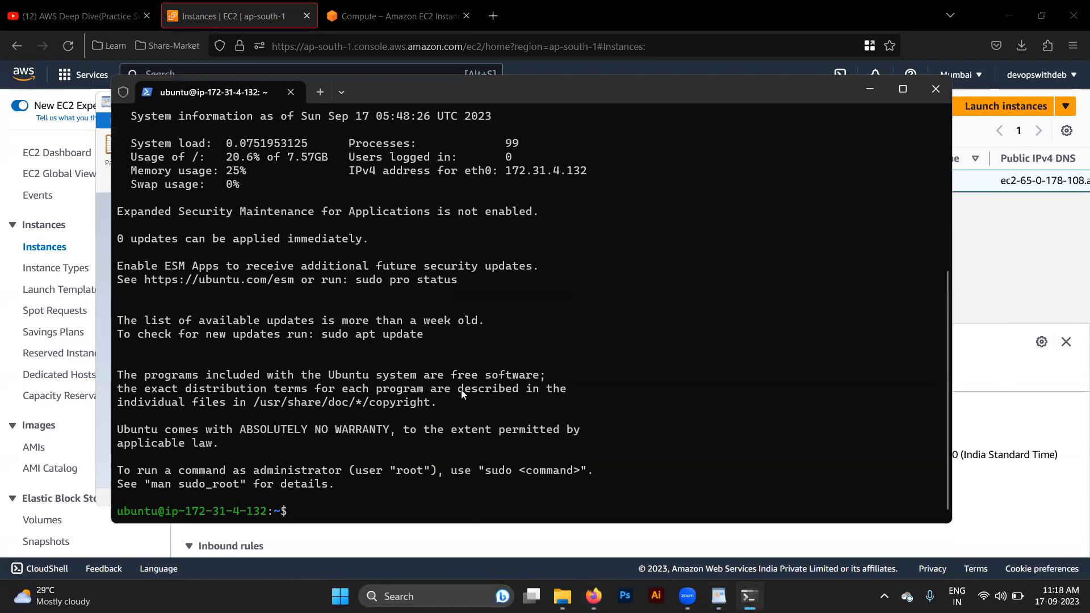
type("ls")
key("Return")
type("ip r")
key("Return")
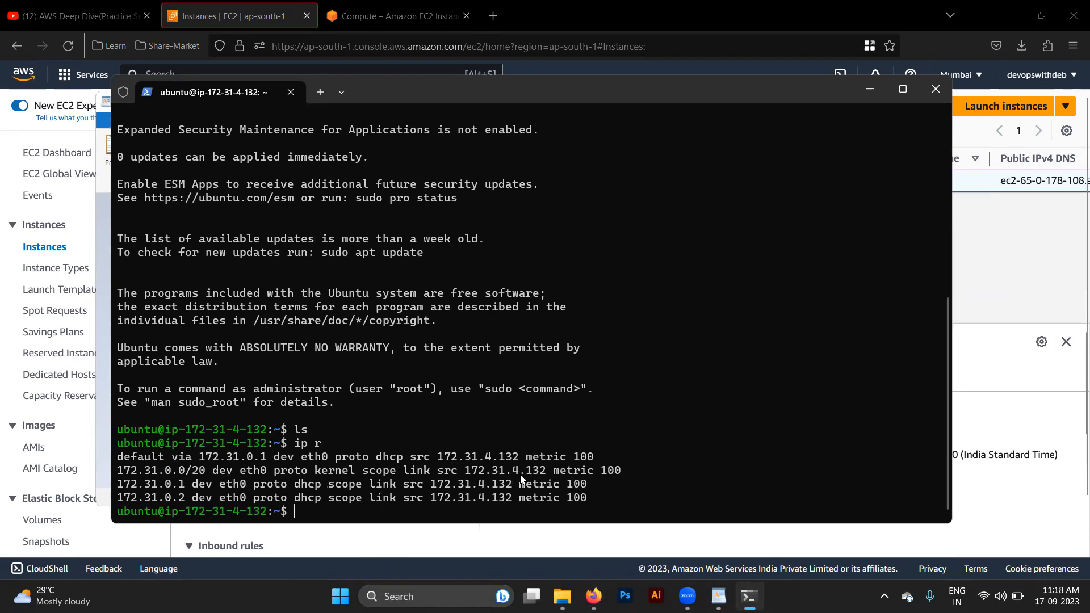
- Switch back to the EC2 console and show First-Instance's details to check its private IPv4 address
key("alt+Tab")
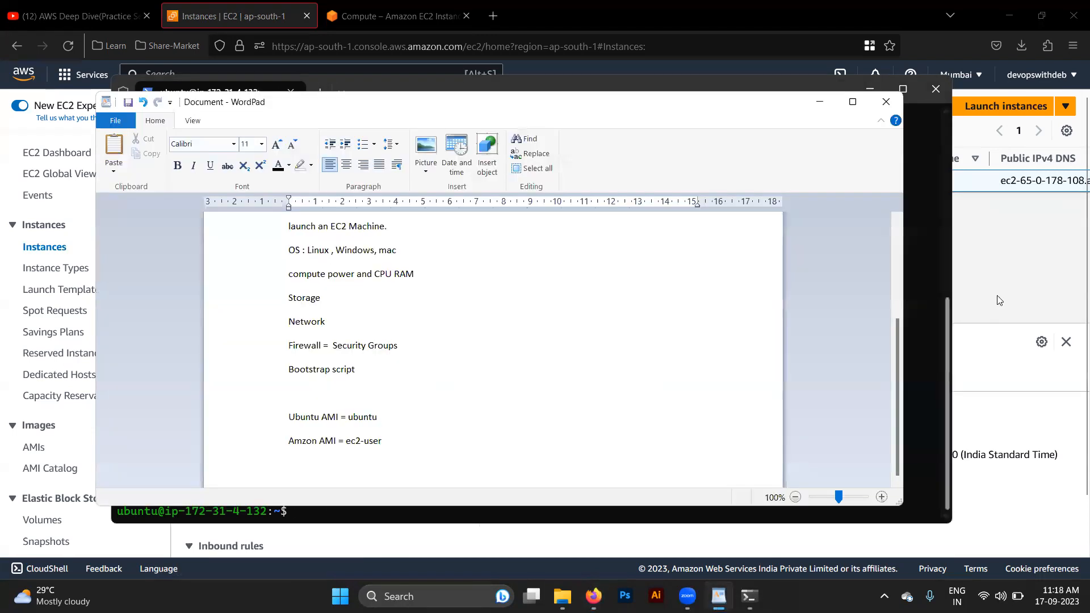
key("alt+Tab")
left_click(958, 331)
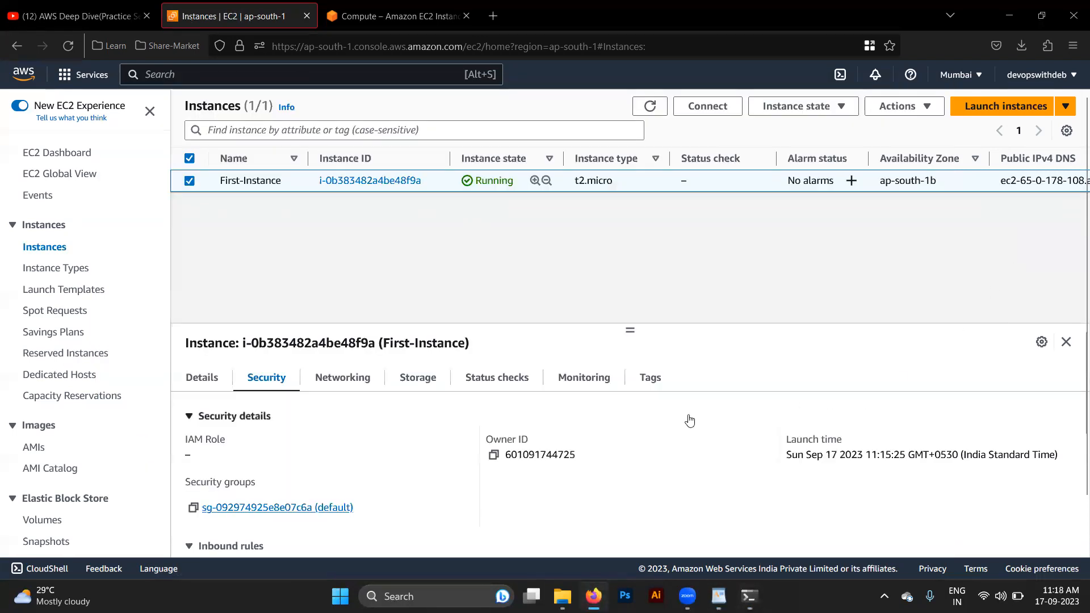
left_click(205, 380)
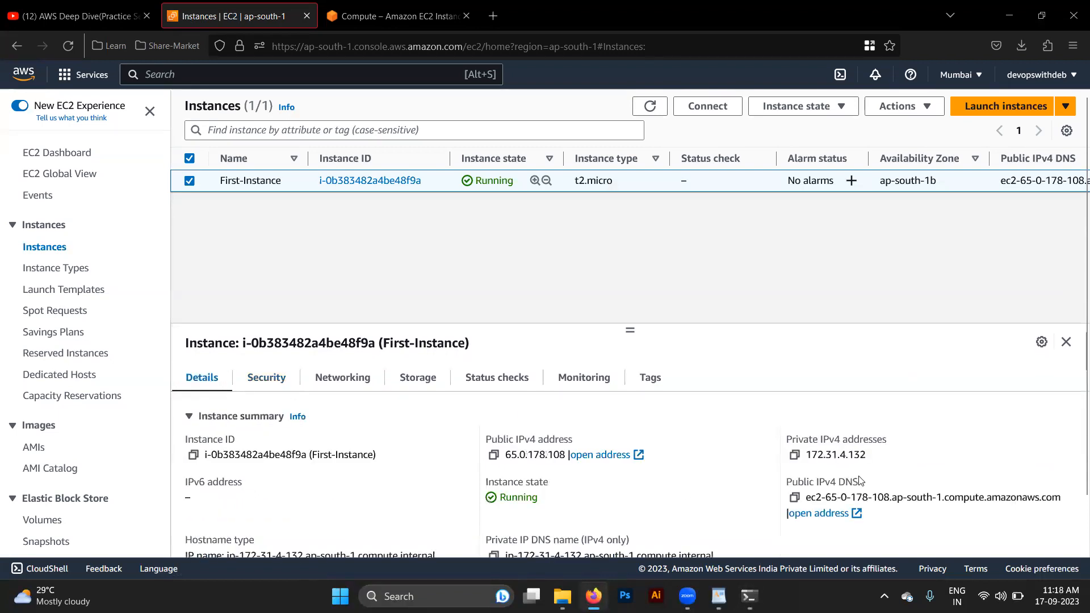